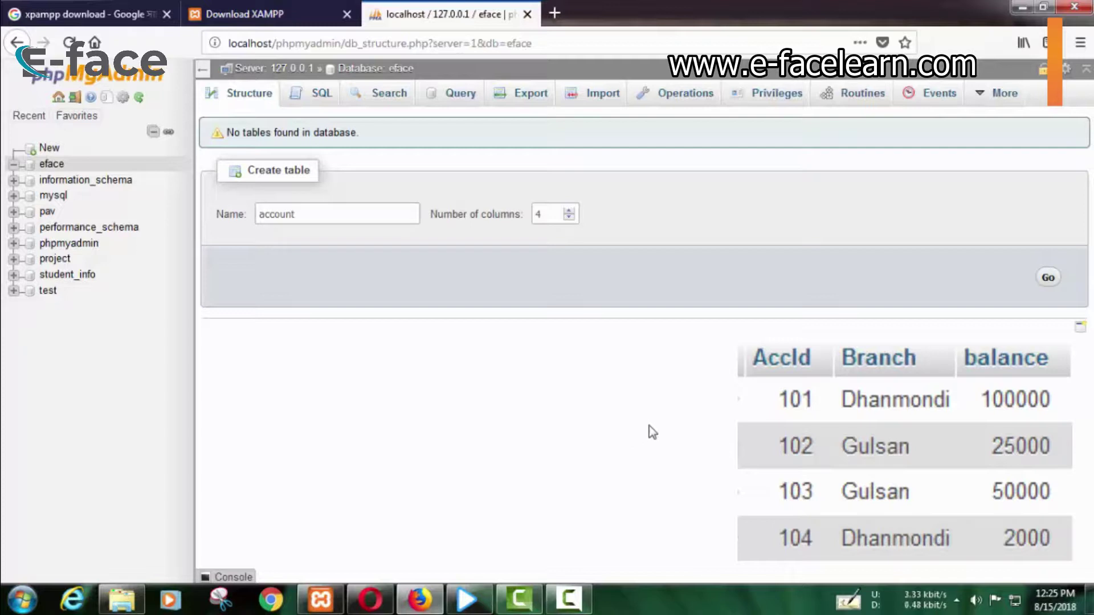
- Set the number of columns for the new account table to 3 and proceed to its column definitions
mouse_move(576, 599)
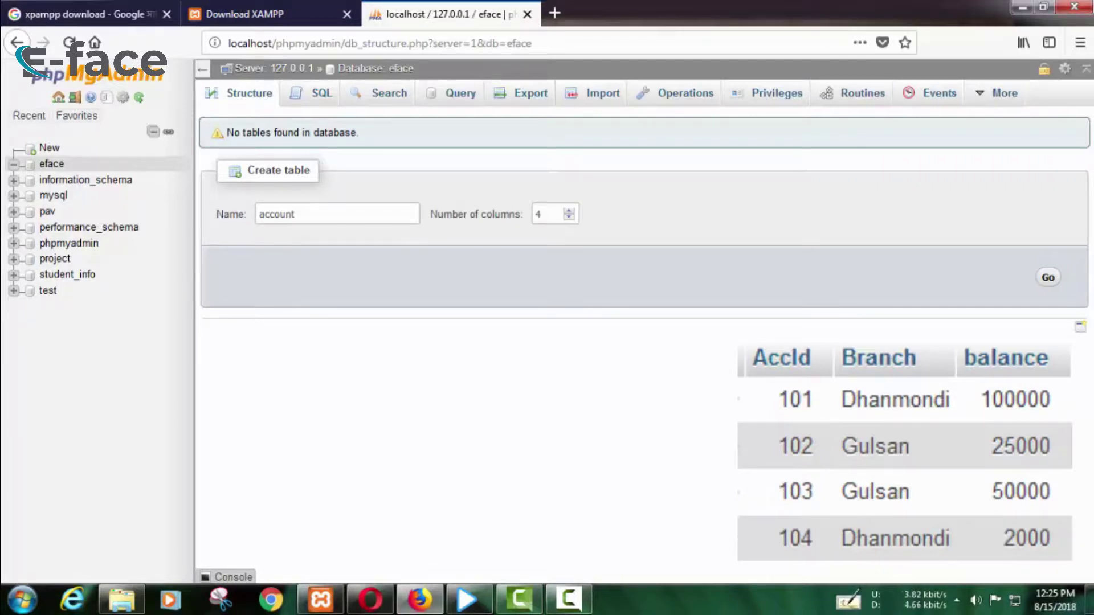
left_click(568, 217)
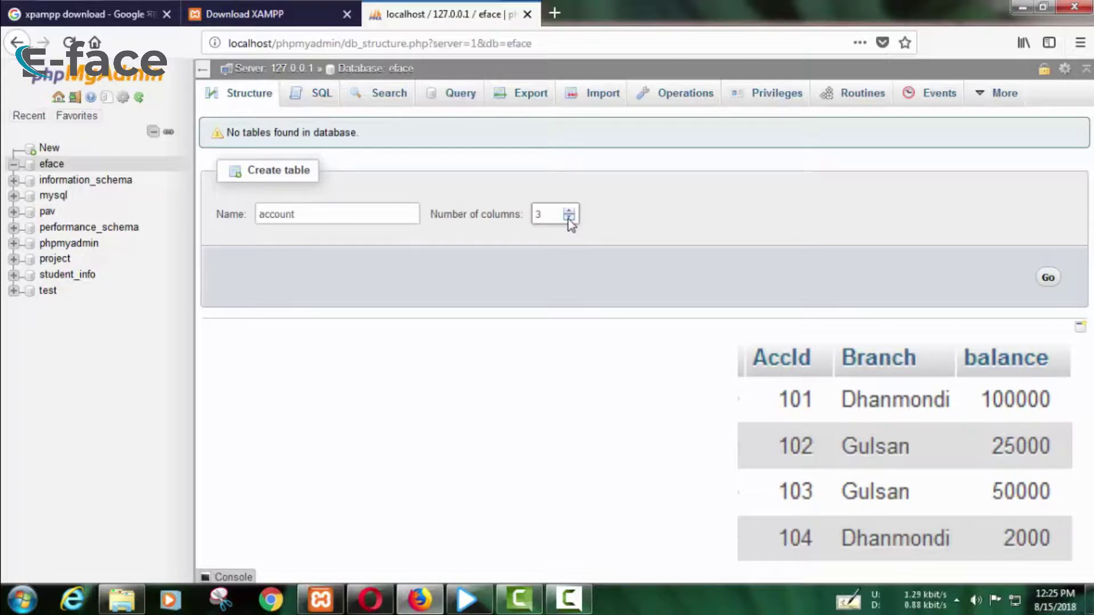
left_click(1048, 278)
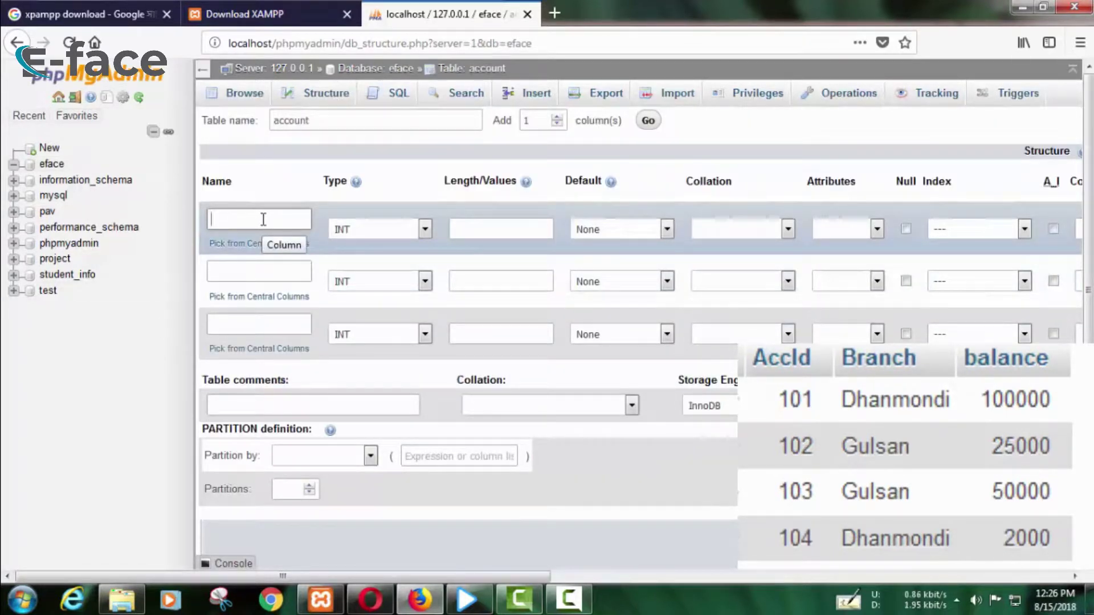
- Define the first column as AccId with type INT and length 20
type("AccId")
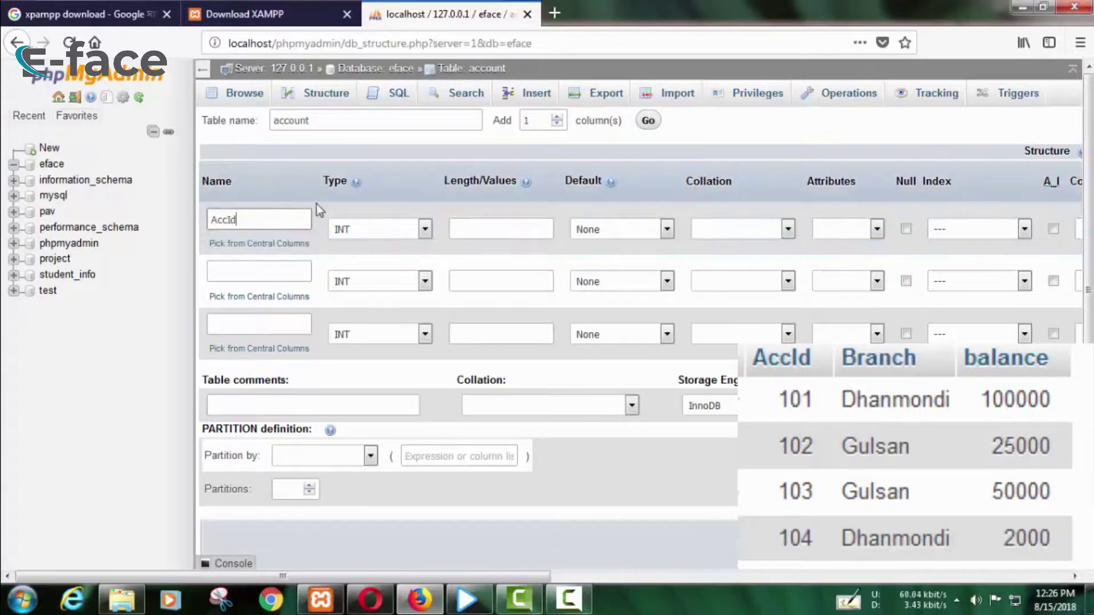
left_click(385, 233)
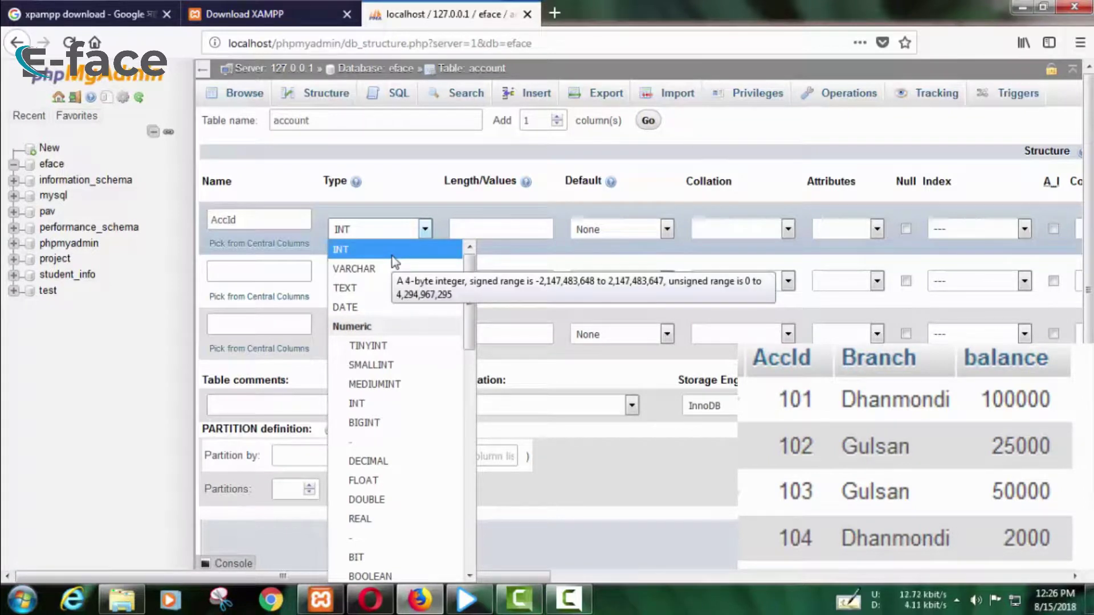
left_click(393, 256)
left_click(497, 226)
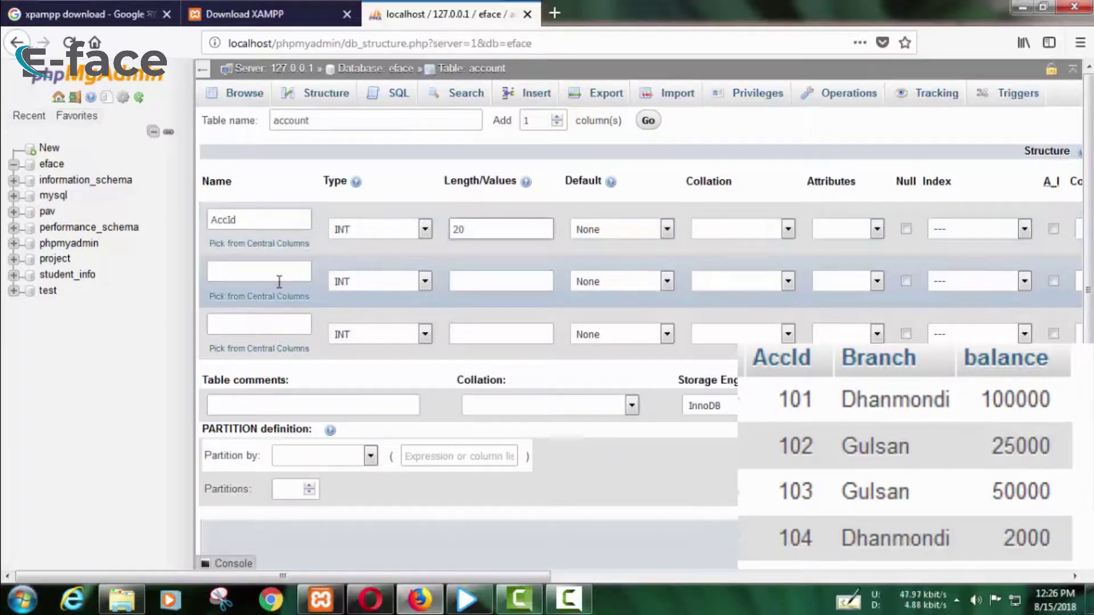
- Define the second column as Branch with type VARCHAR and length 50
left_click(279, 280)
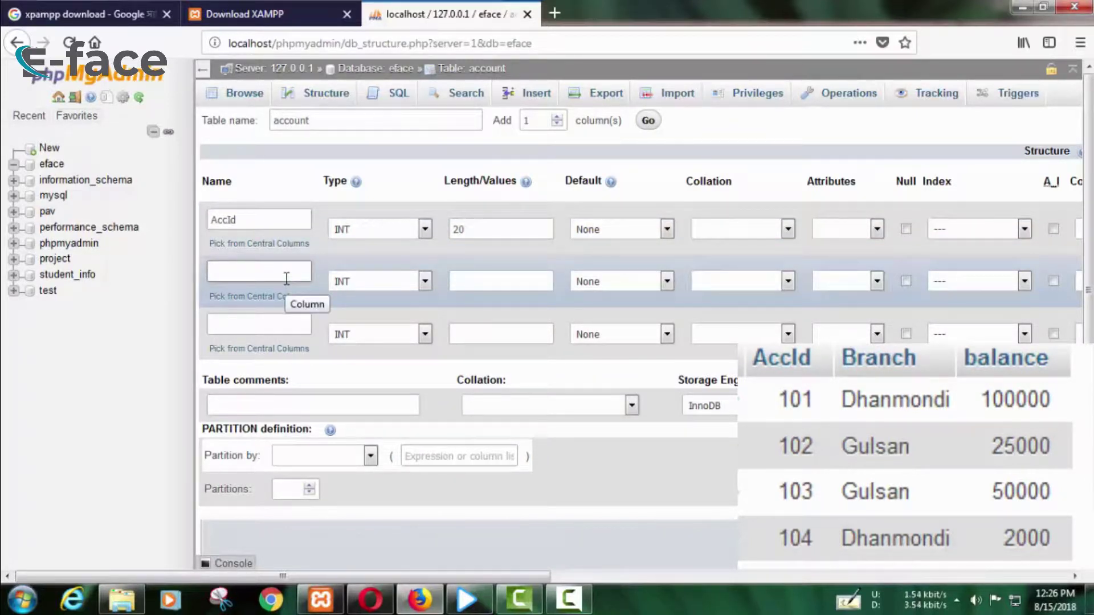
type("Branch")
left_click(391, 282)
left_click(380, 319)
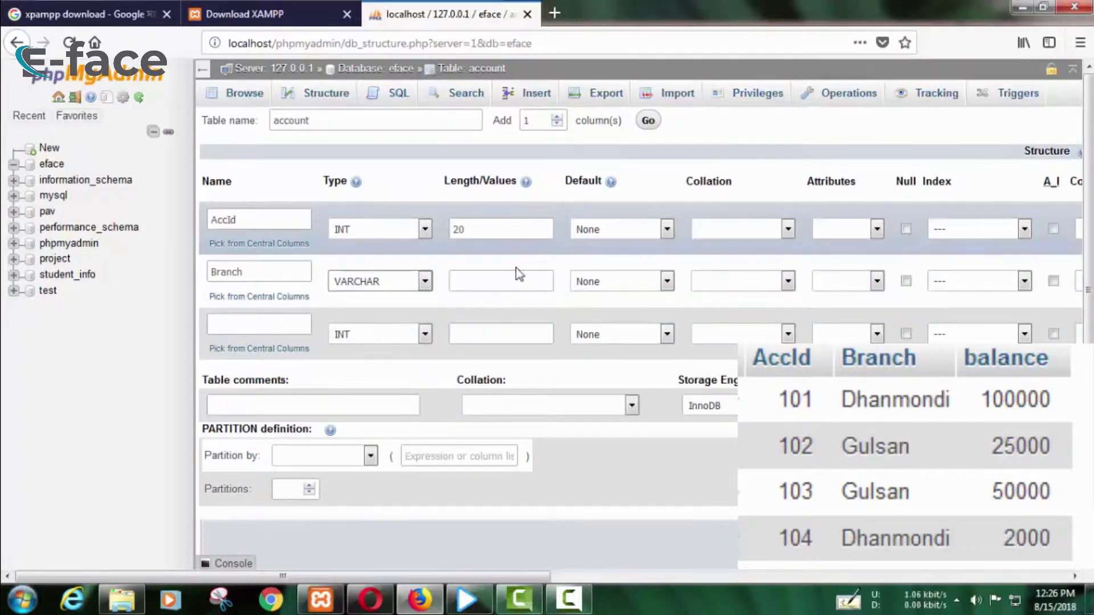
left_click(495, 282)
type("5")
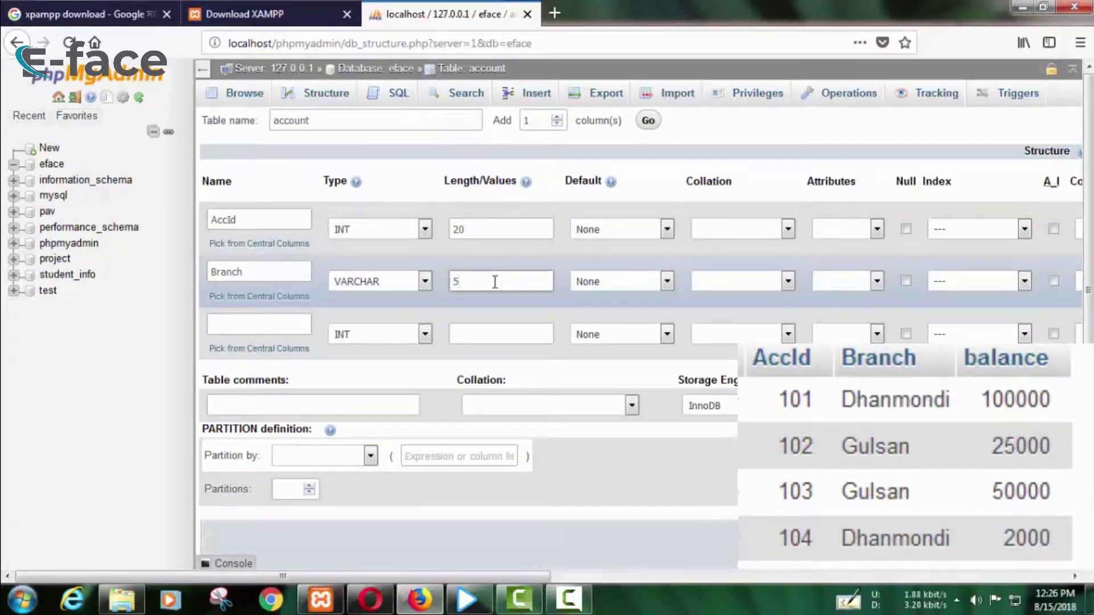
type("0")
- Name the third column balance and set its type to FLOAT
left_click(271, 323)
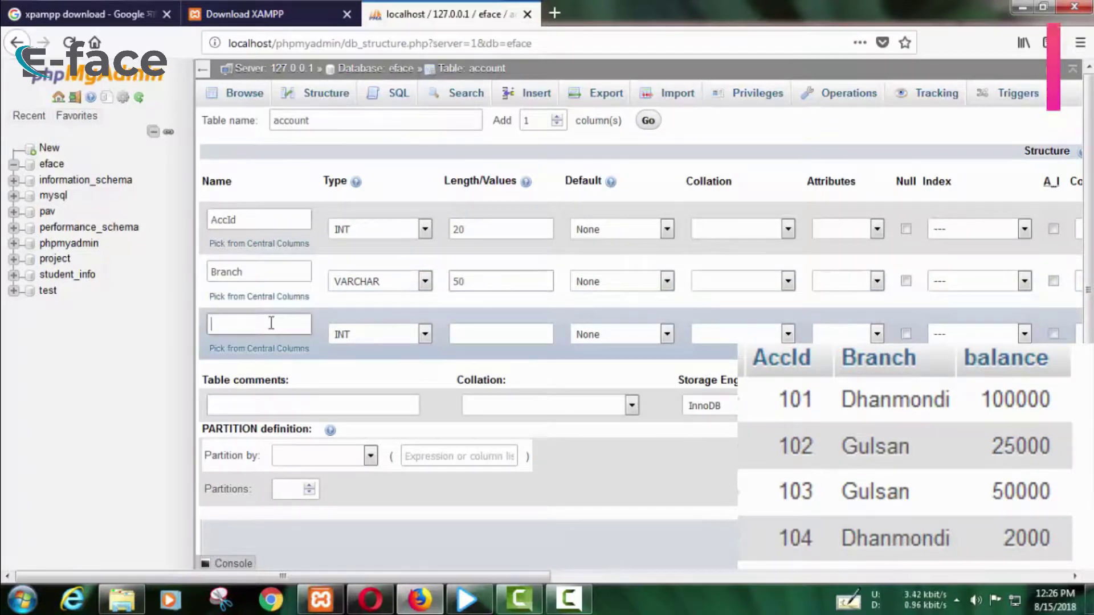
type("bala")
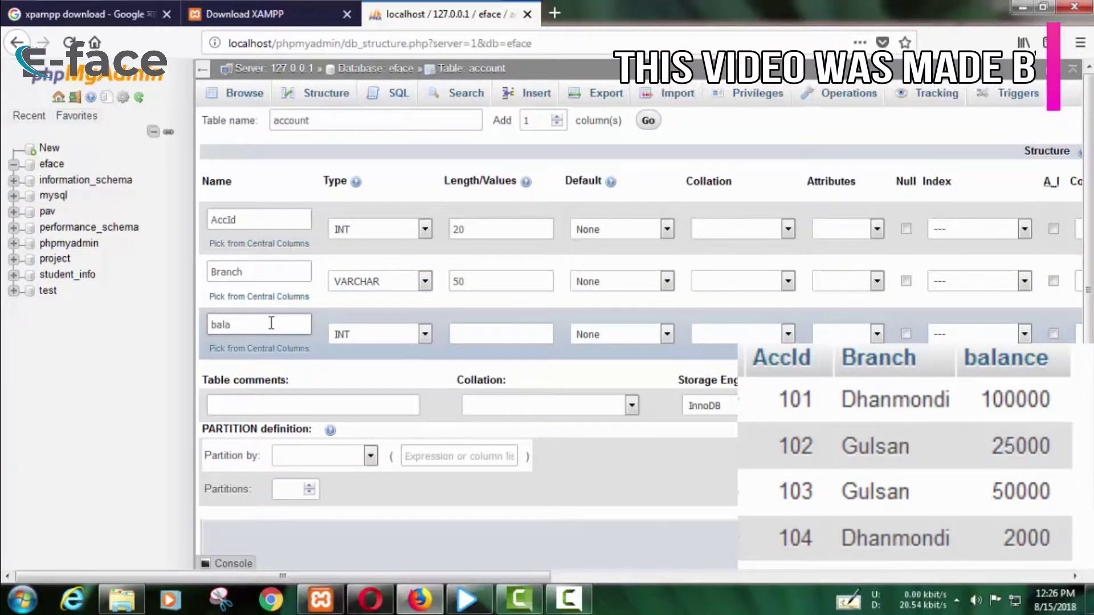
type("nce")
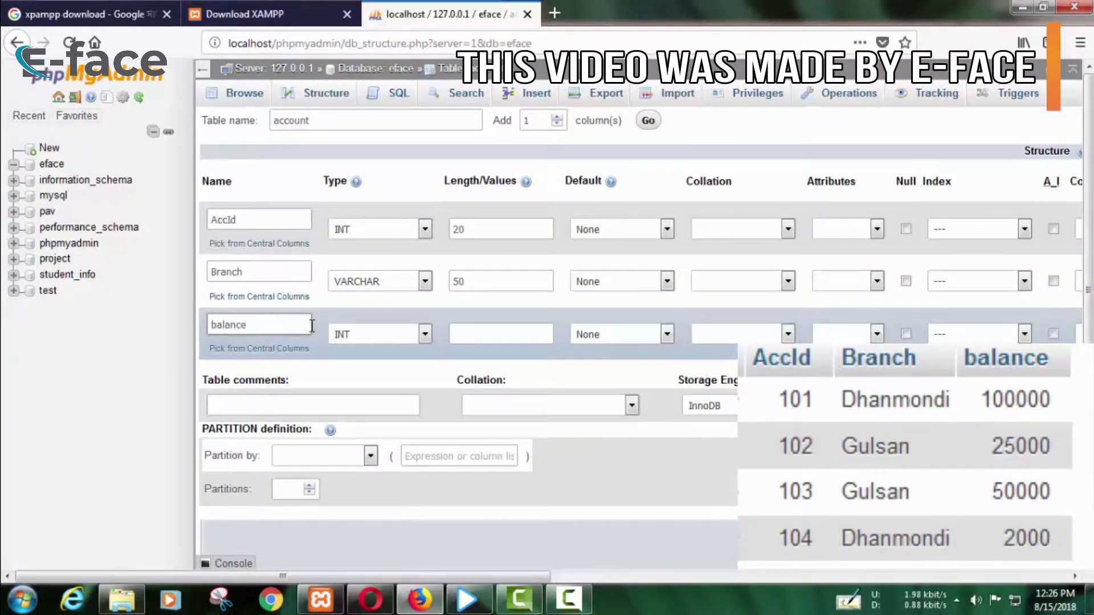
left_click(374, 336)
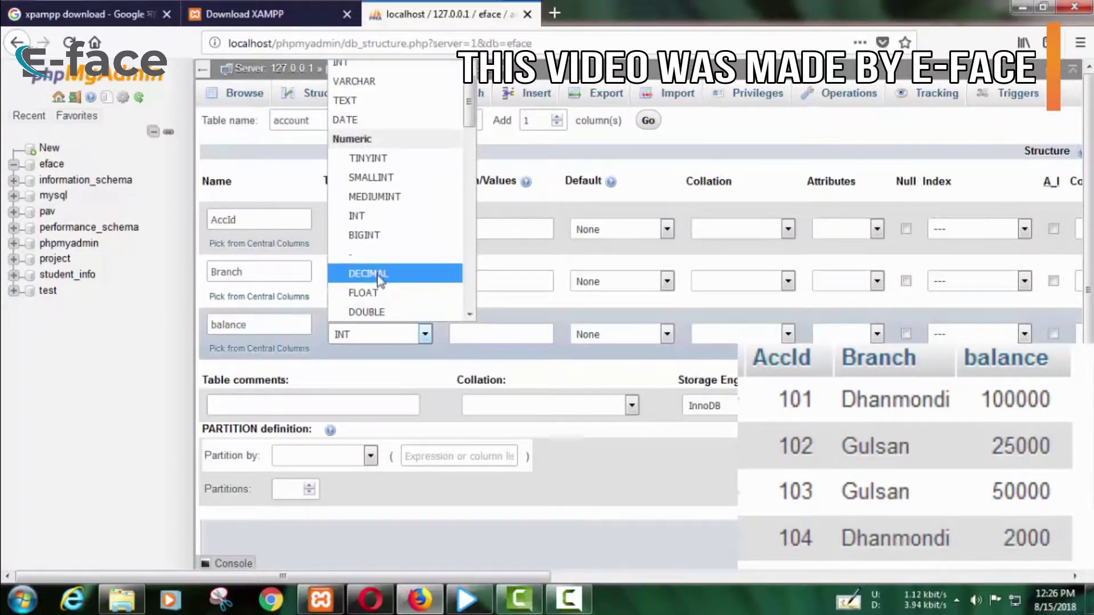
scroll(401, 211, "down", 1)
scroll(401, 210, "down", 1)
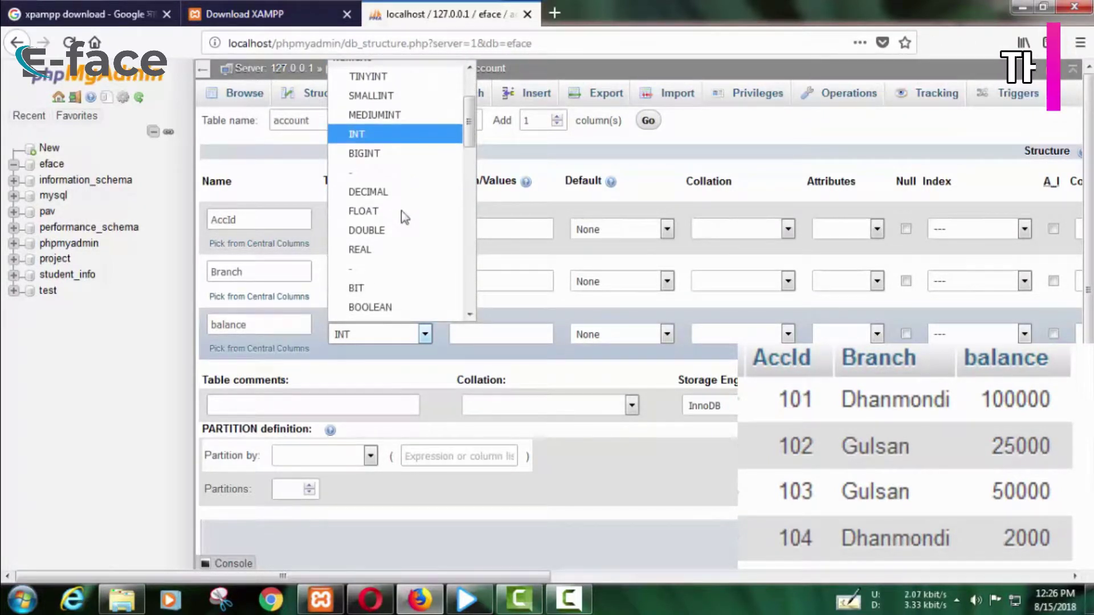
left_click(380, 215)
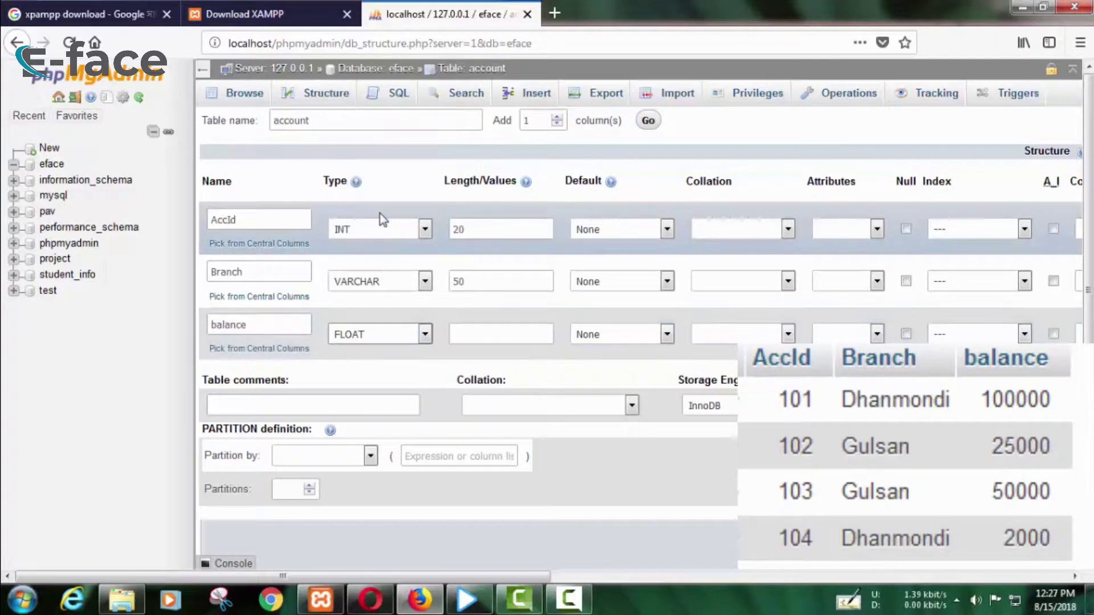
- Set the balance column's length to 20 and save the account table
left_click(477, 337)
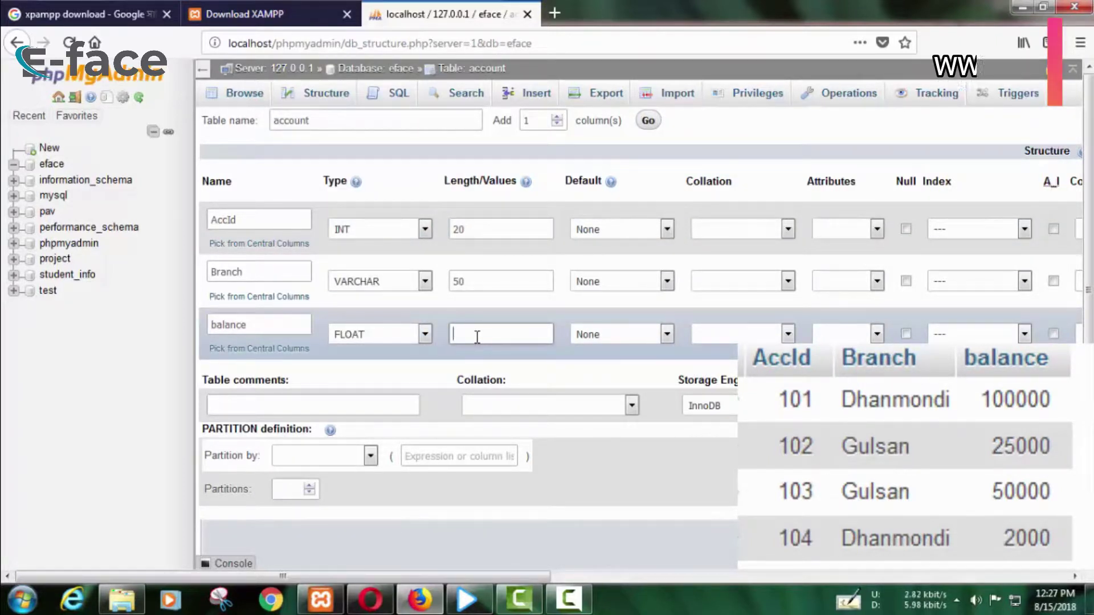
type("2")
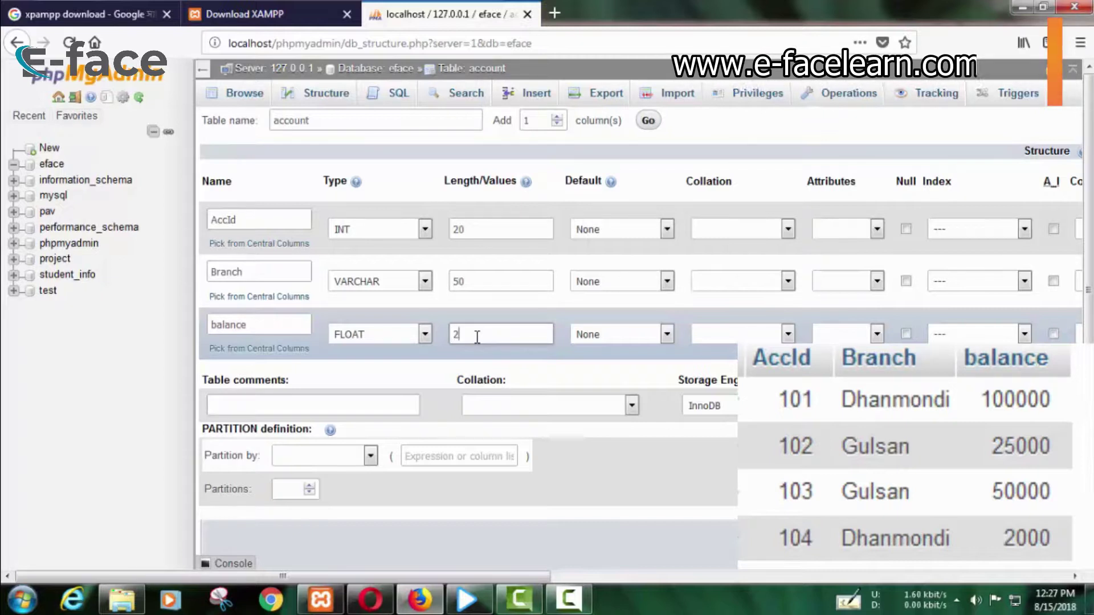
type("0")
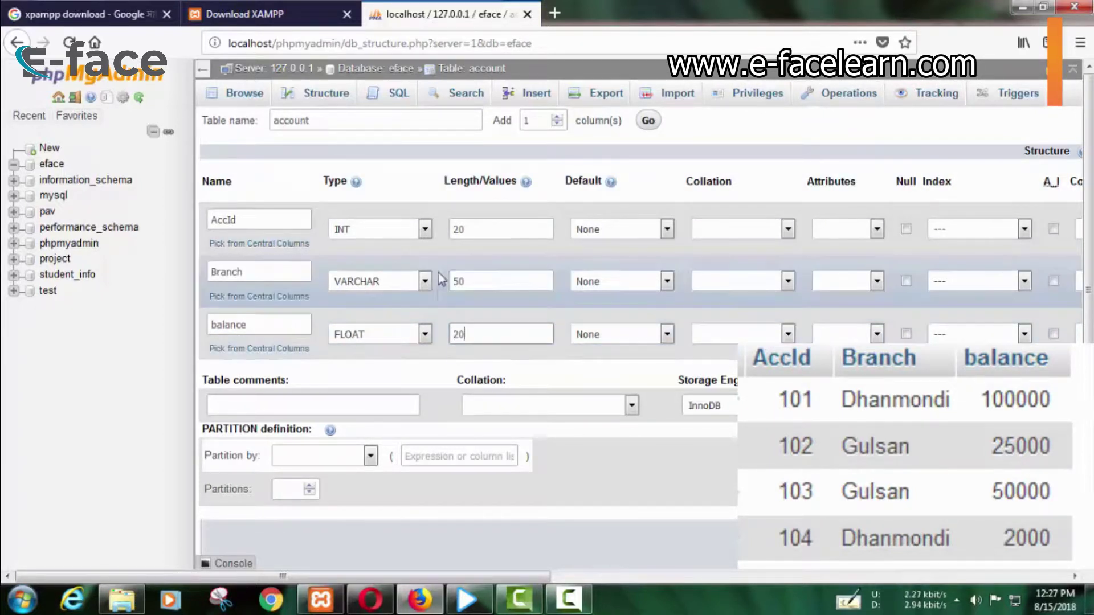
double_click(478, 336)
left_click(470, 335)
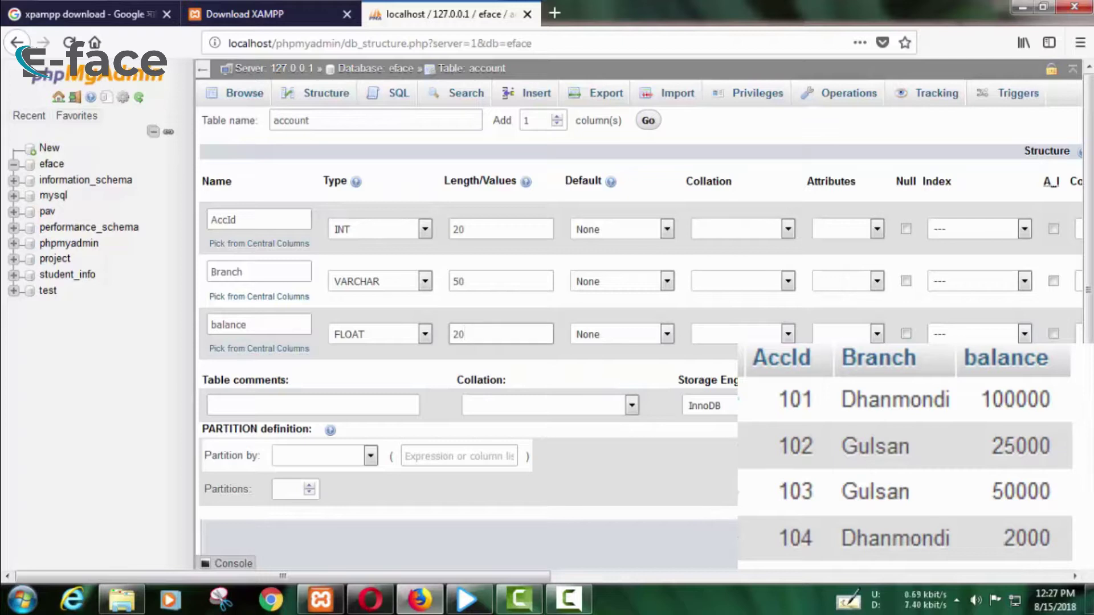
key("Return")
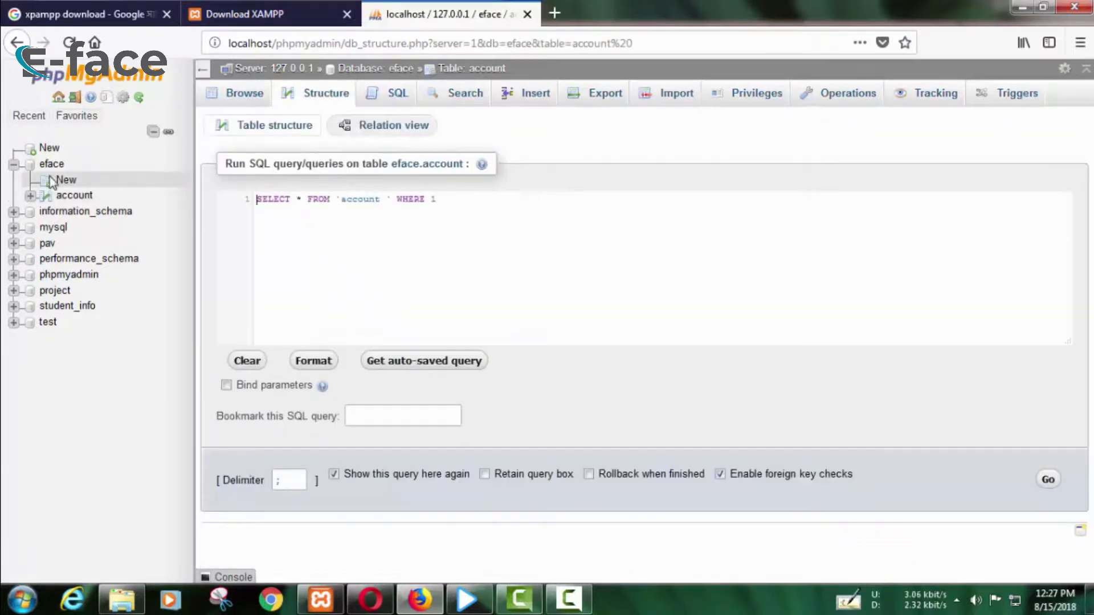
- Open the account table in the eface database and review its column structure
left_click(51, 164)
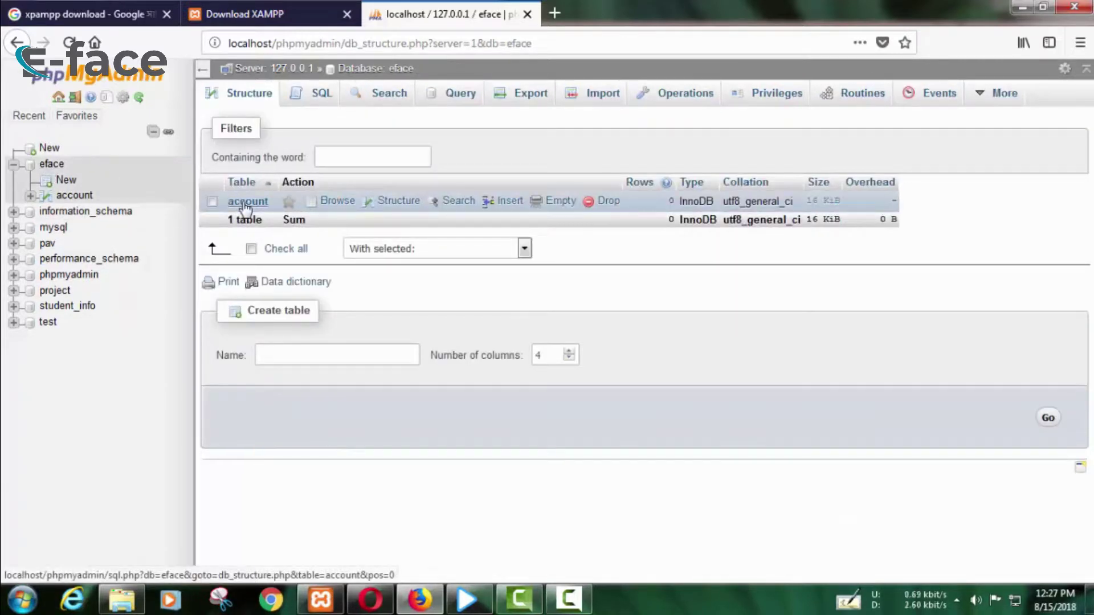
left_click(248, 203)
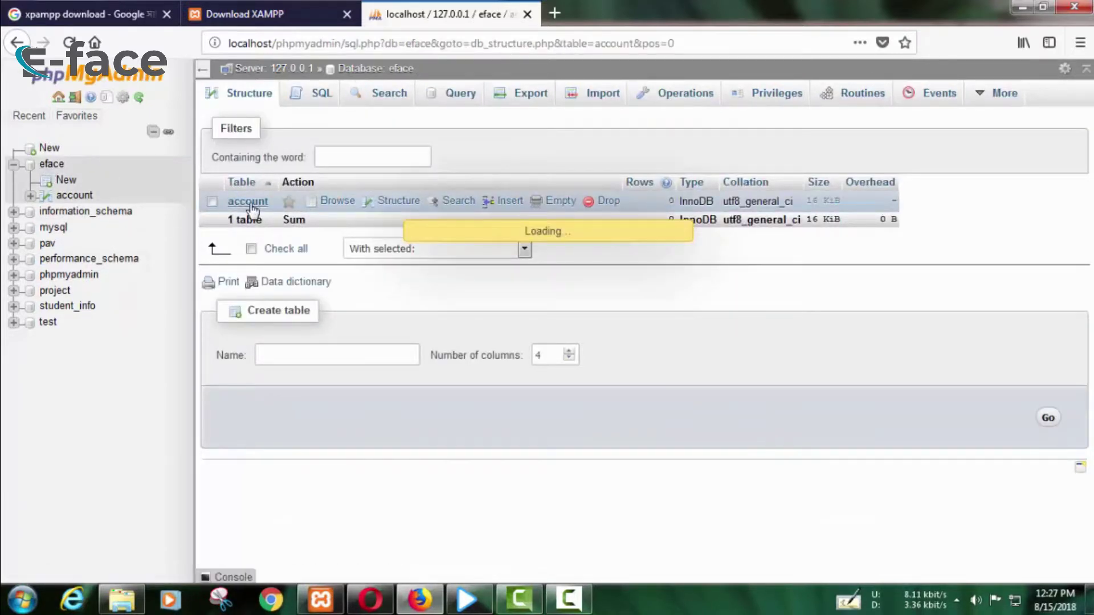
left_click(307, 104)
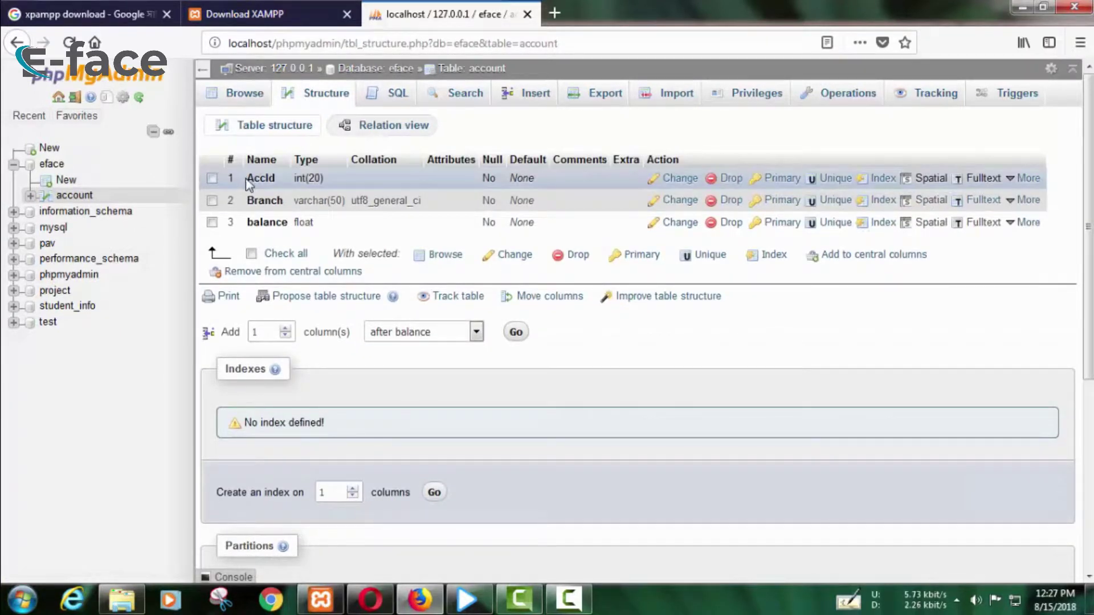
left_click(268, 225)
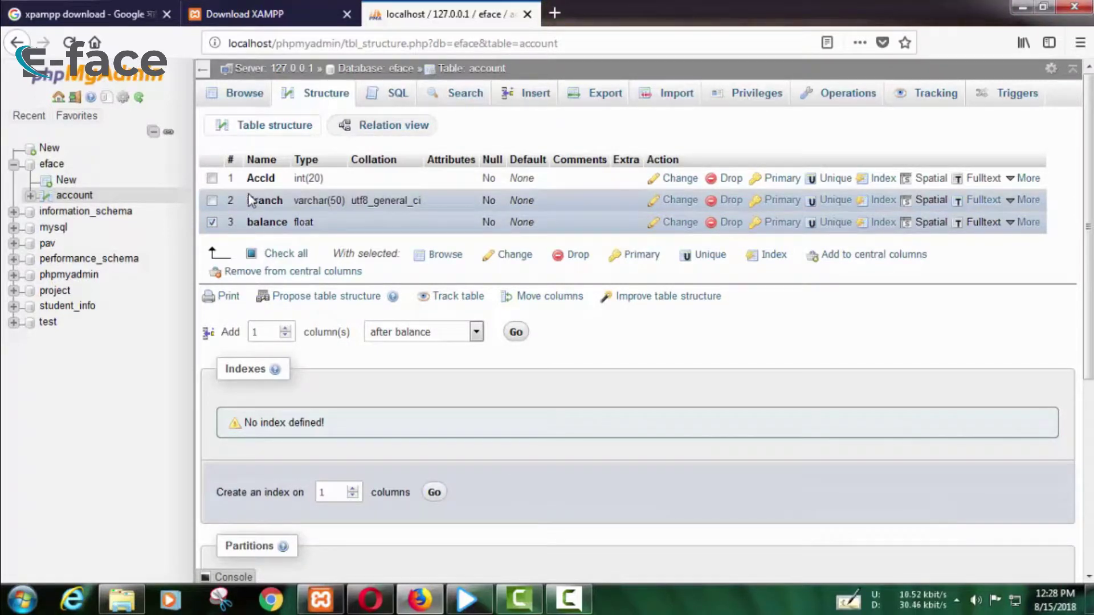
- Begin a SQL query on the eface database with CREATE TABLE customer
left_click(51, 164)
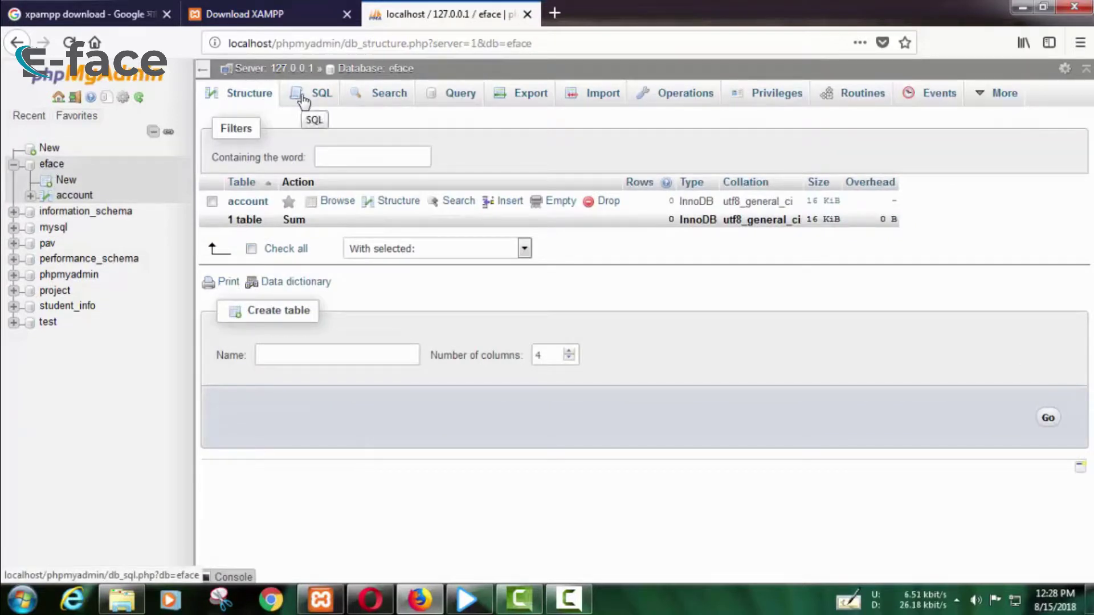
left_click(314, 93)
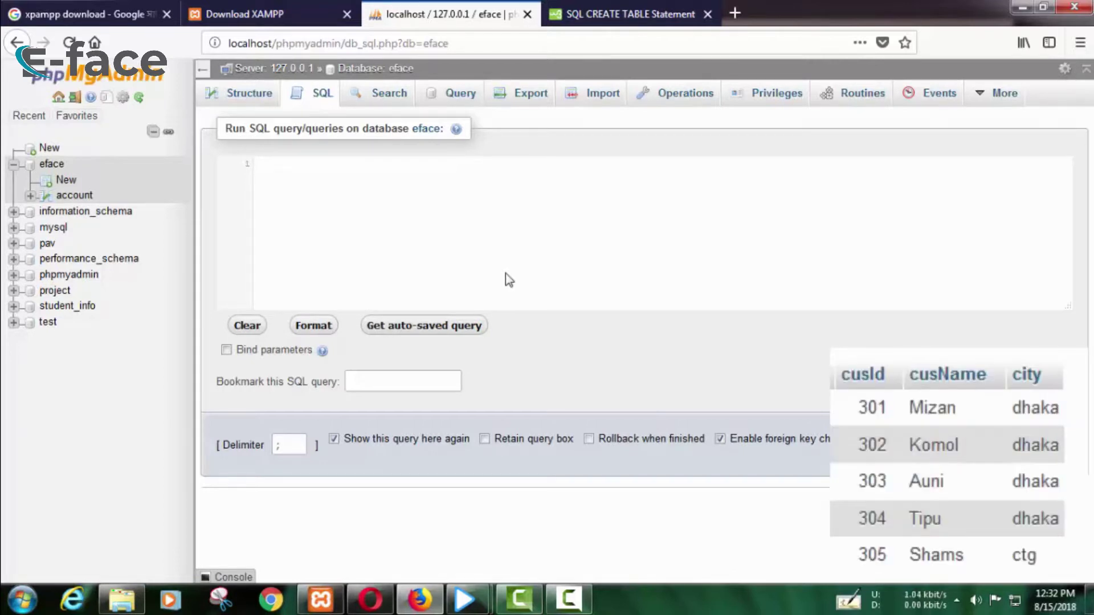
type("cre")
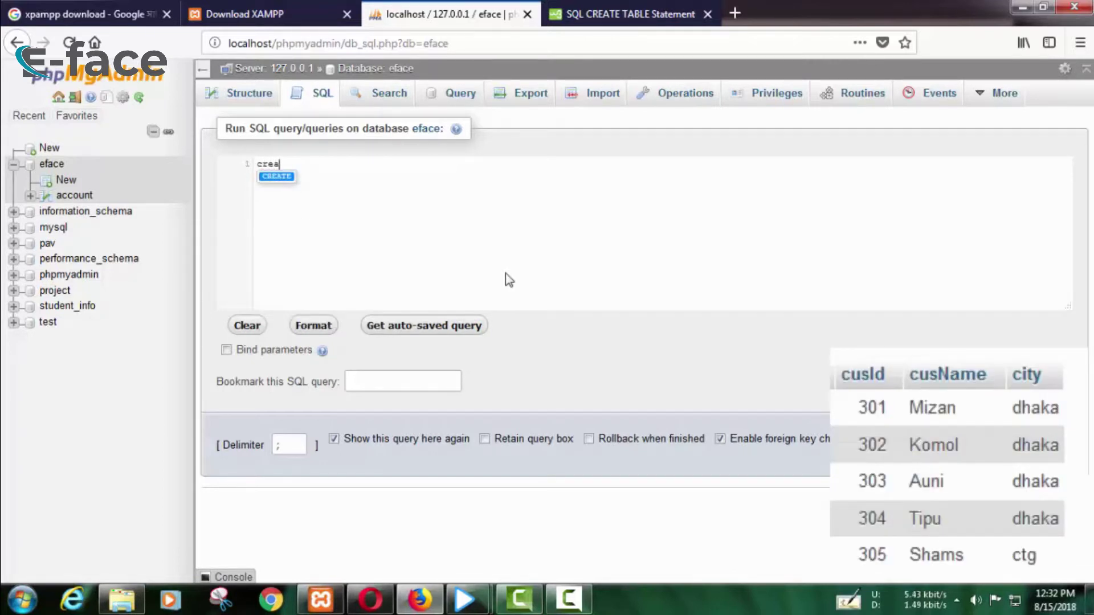
type("a")
key("Return")
type("ta")
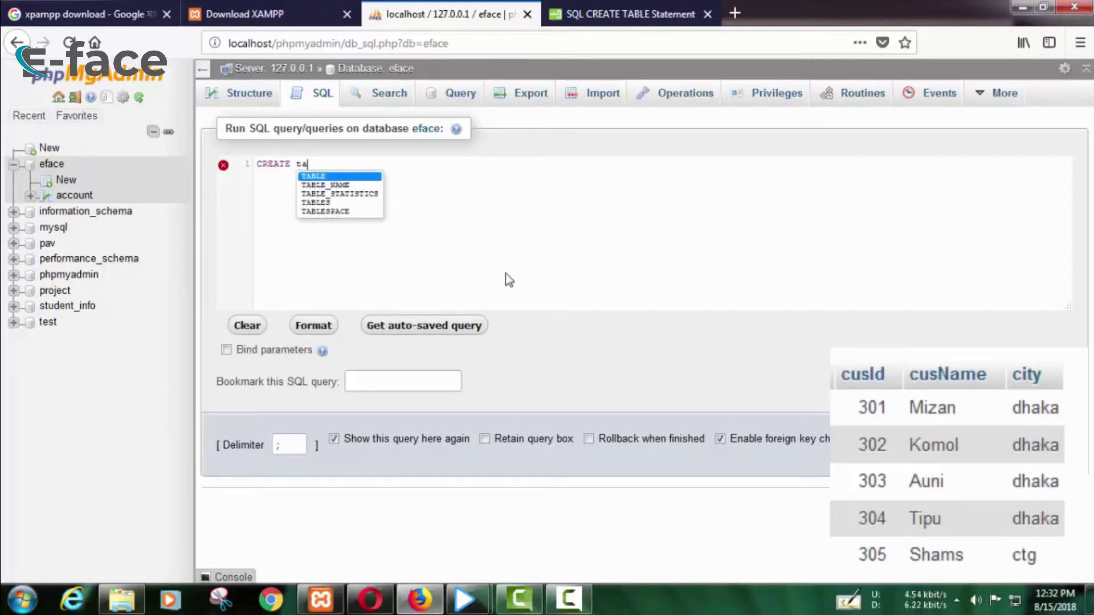
key("Return")
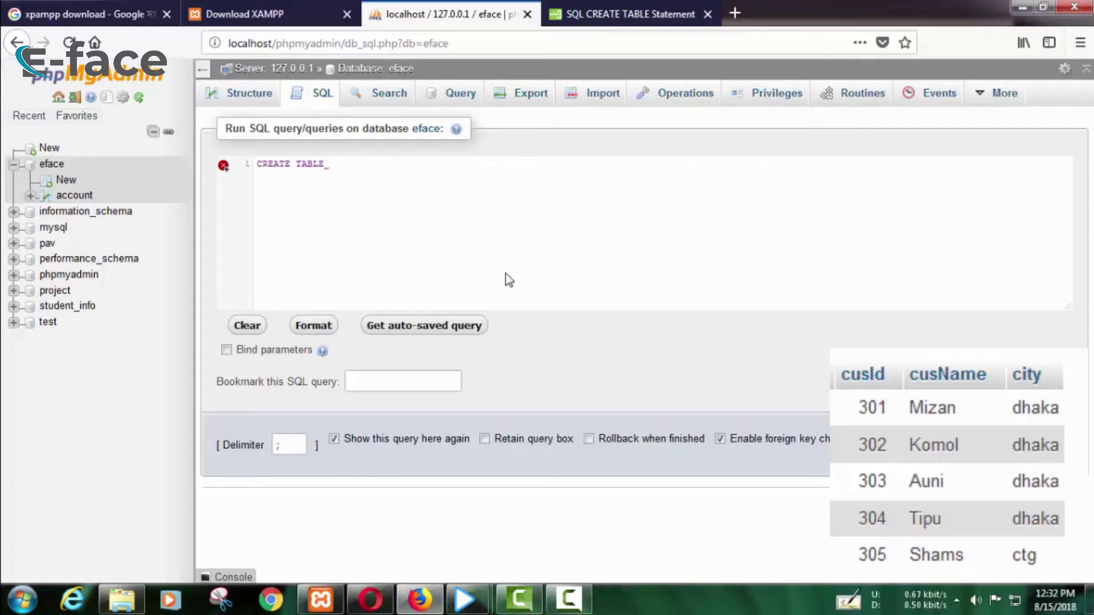
type("c")
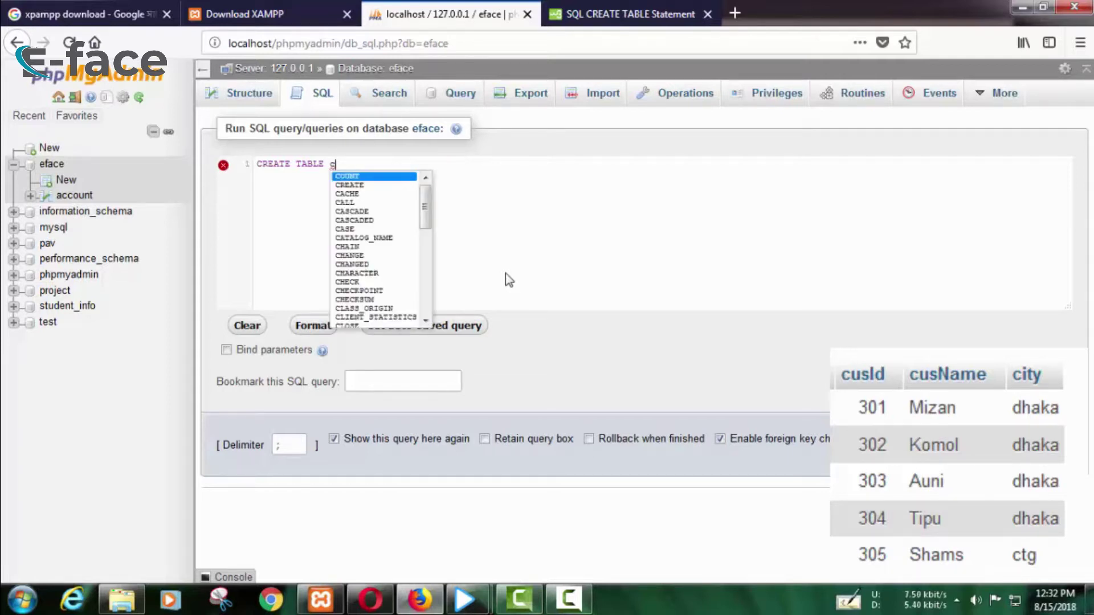
type("ustomer")
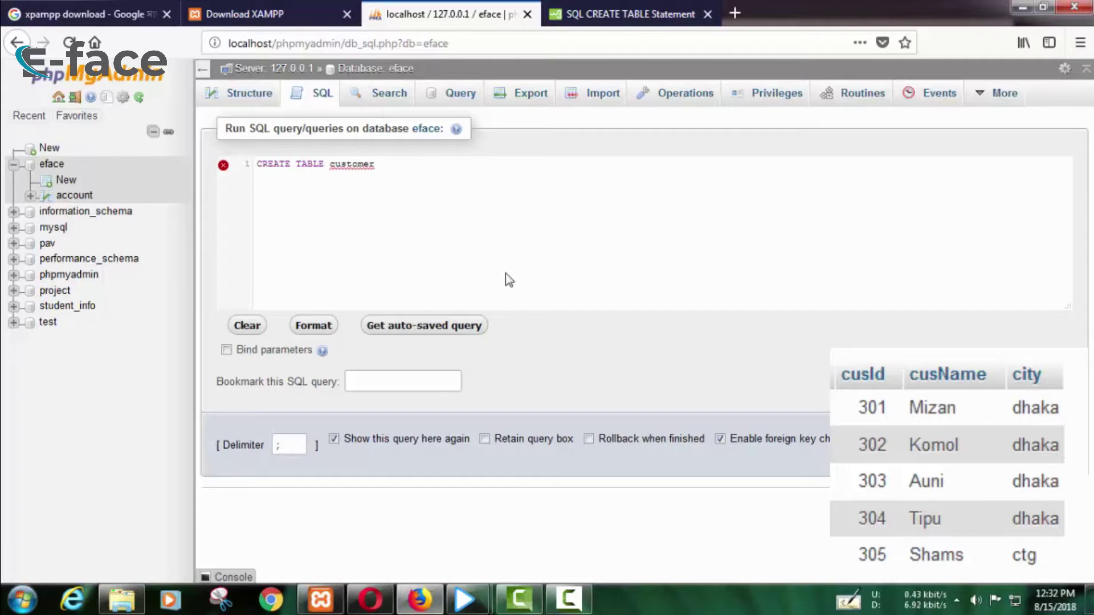
- Define the customer table's cusId column as int PRIMARY and its cusName column as varchar(50) in the SQL statement
type(" (cusId int PRIMARY, cusName varcha")
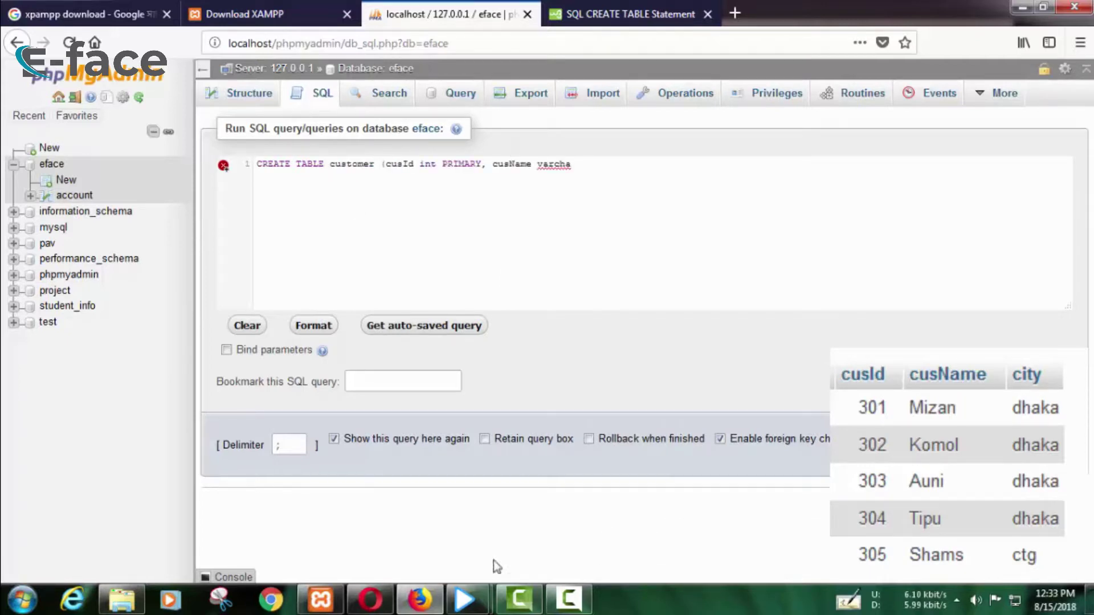
mouse_move(464, 601)
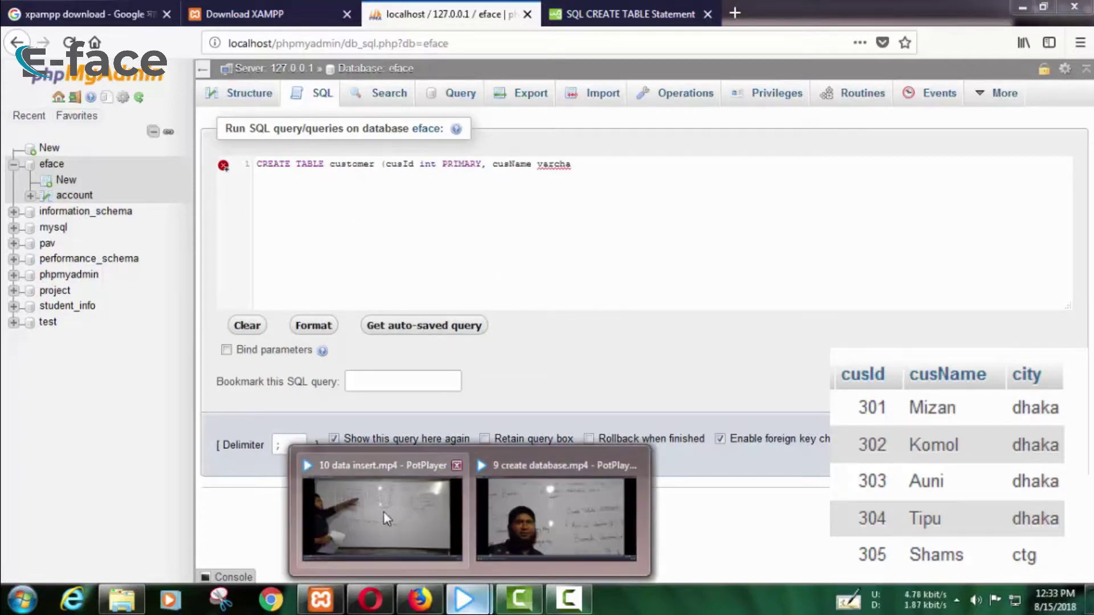
mouse_move(562, 516)
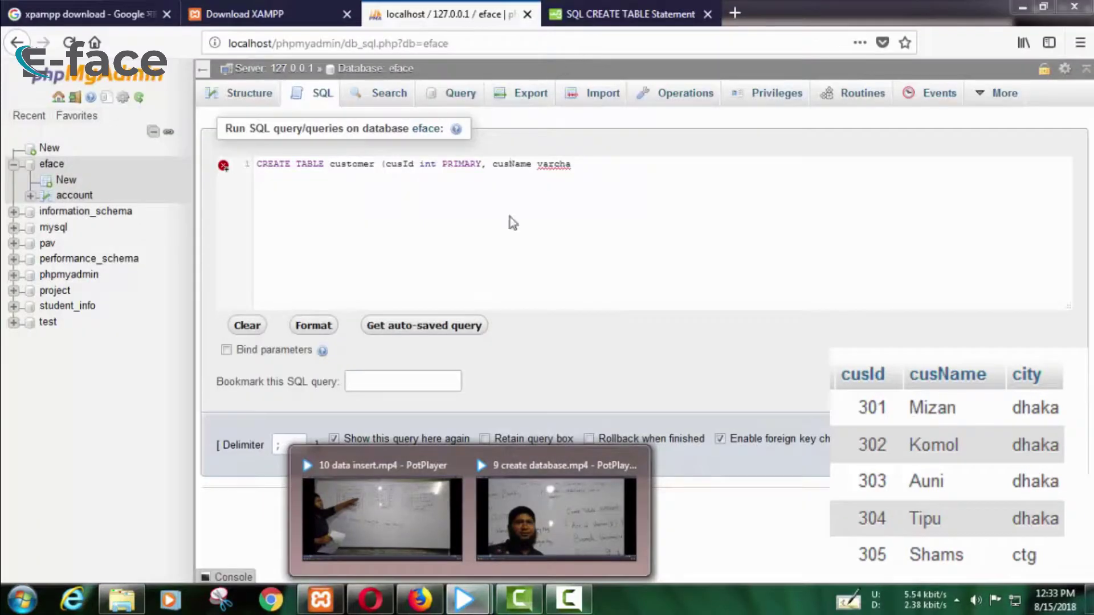
mouse_move(572, 165)
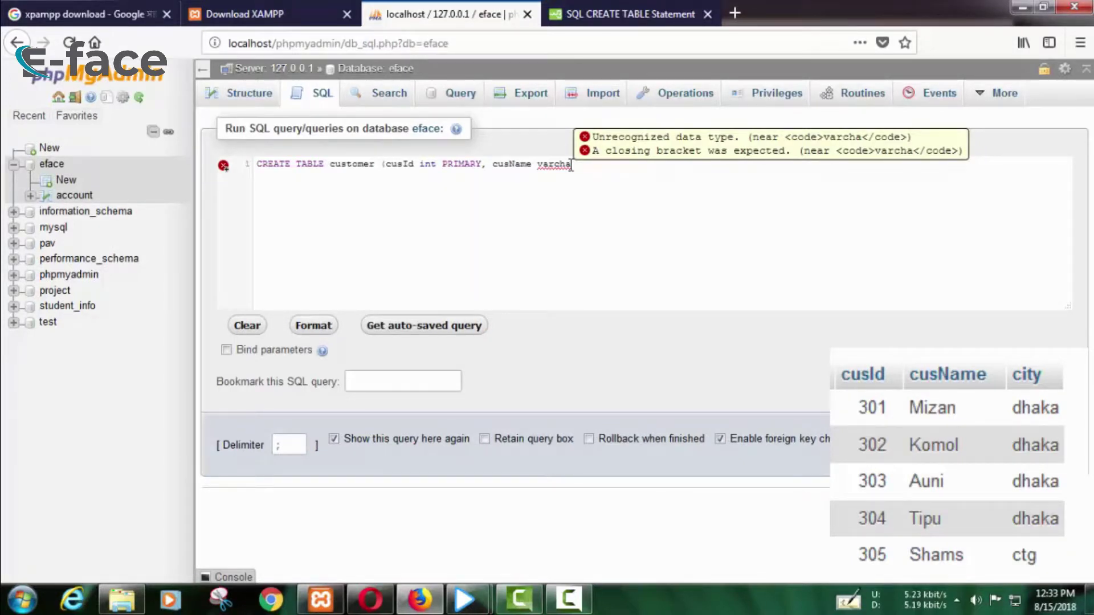
type("r(50),")
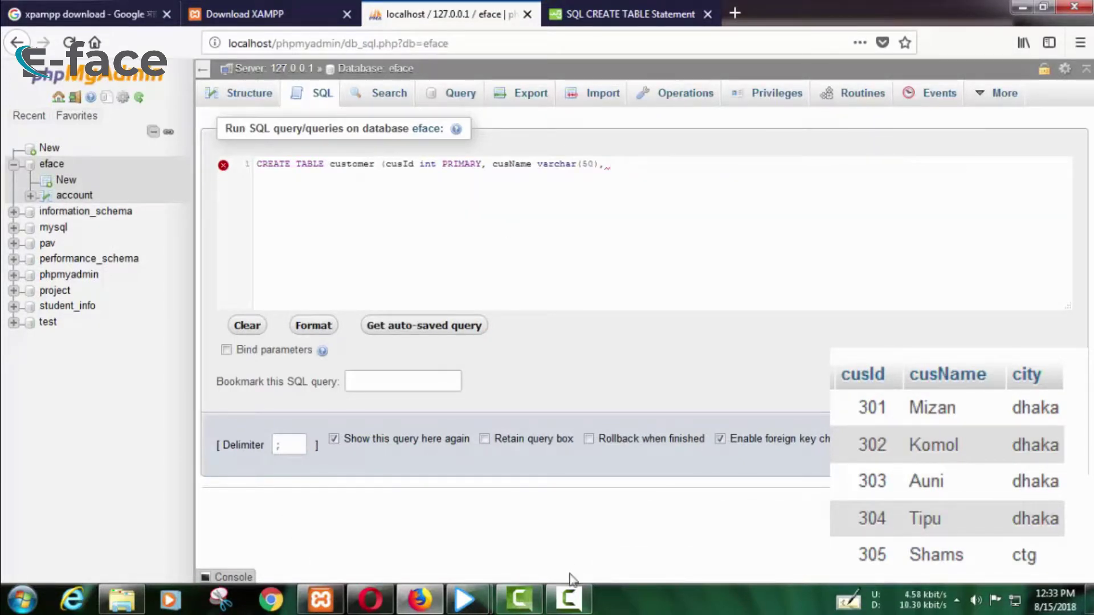
- Check the whiteboard table layouts in the PotPlayer videos for creating the database and inserting data, and return to phpMyAdmin in Firefox
left_click(567, 507)
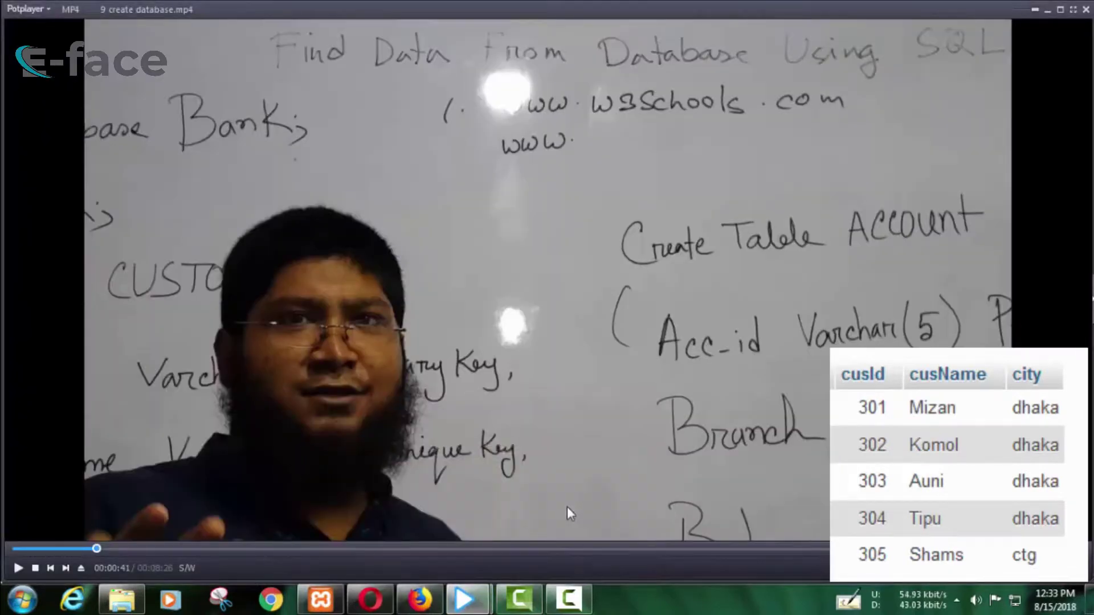
mouse_move(459, 526)
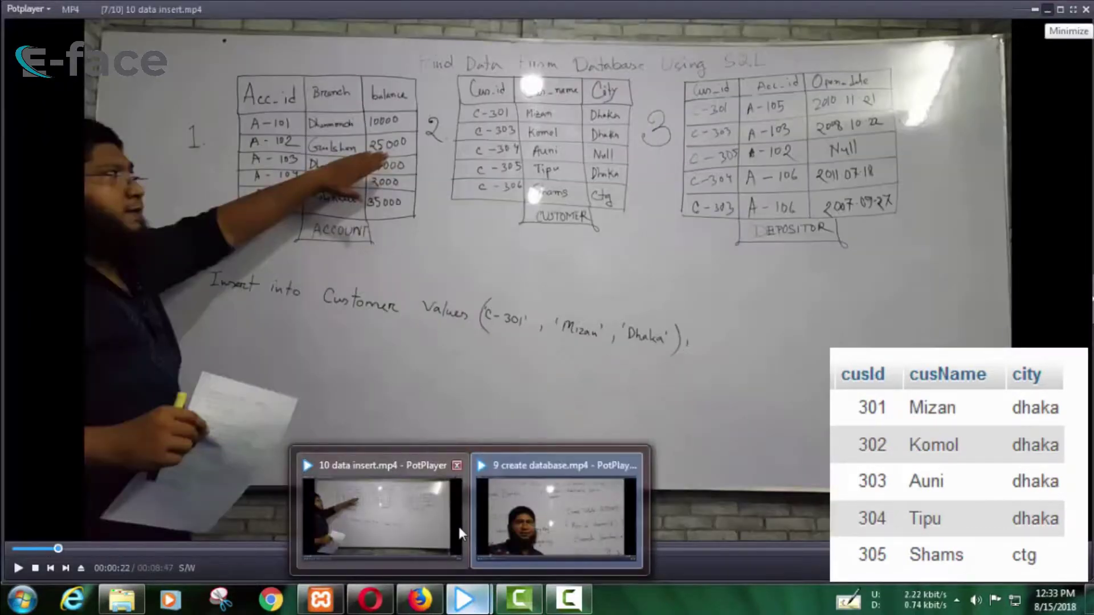
mouse_move(602, 517)
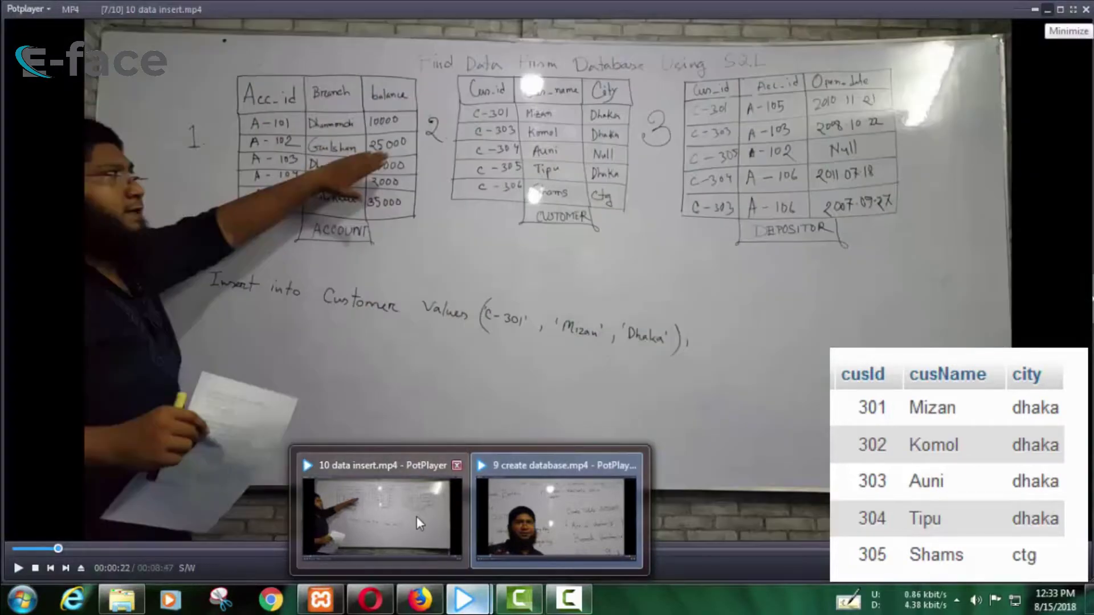
left_click(419, 599)
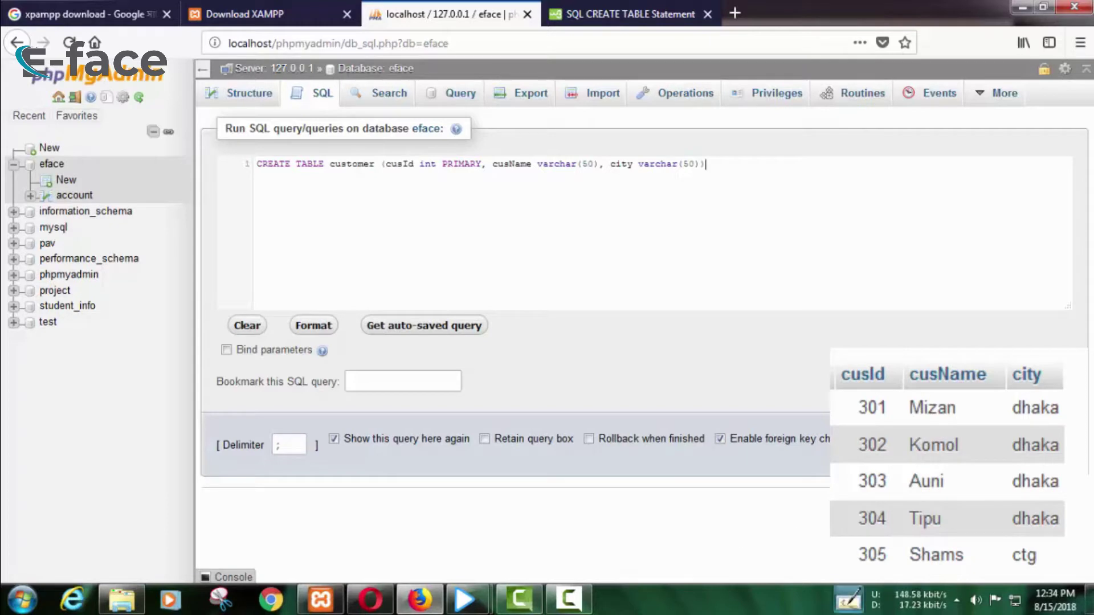
- Review the bracketed column definitions and the CREATE keyword of the customer statement by selecting them
left_click_drag(706, 164, 380, 164)
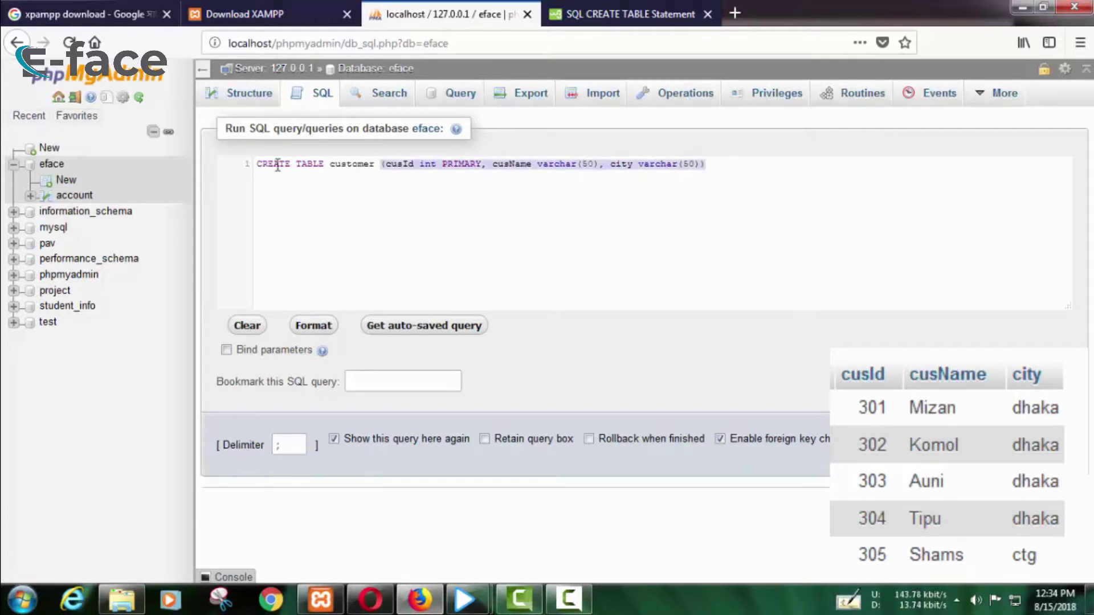
left_click_drag(277, 165, 257, 164)
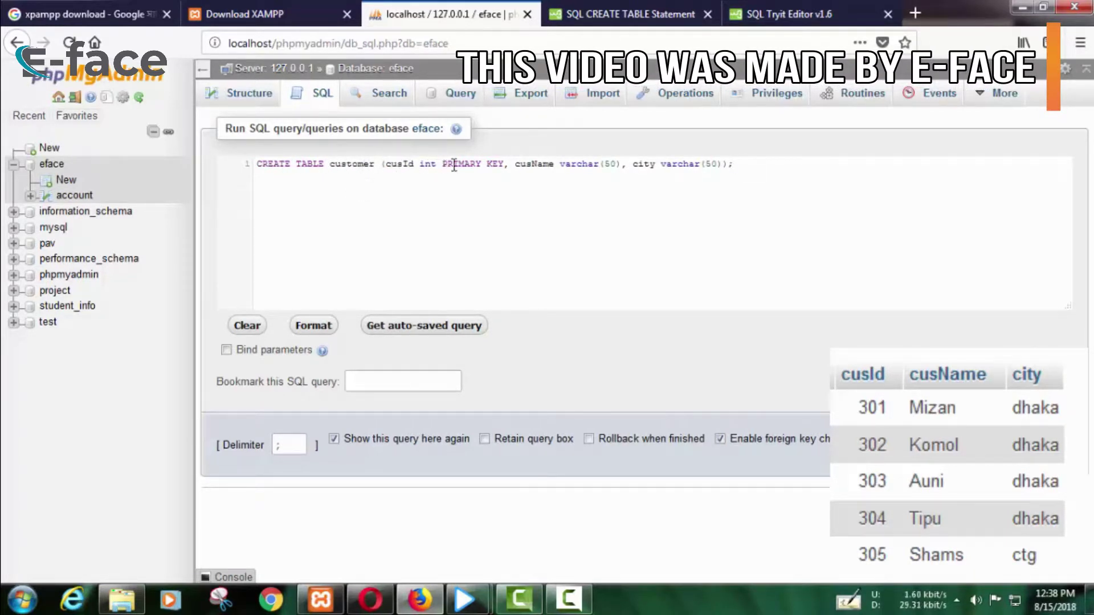
- Re-enter KEY after PRIMARY in the cusId definition and run the CREATE TABLE customer statement
double_click(497, 163)
key("BackSpace")
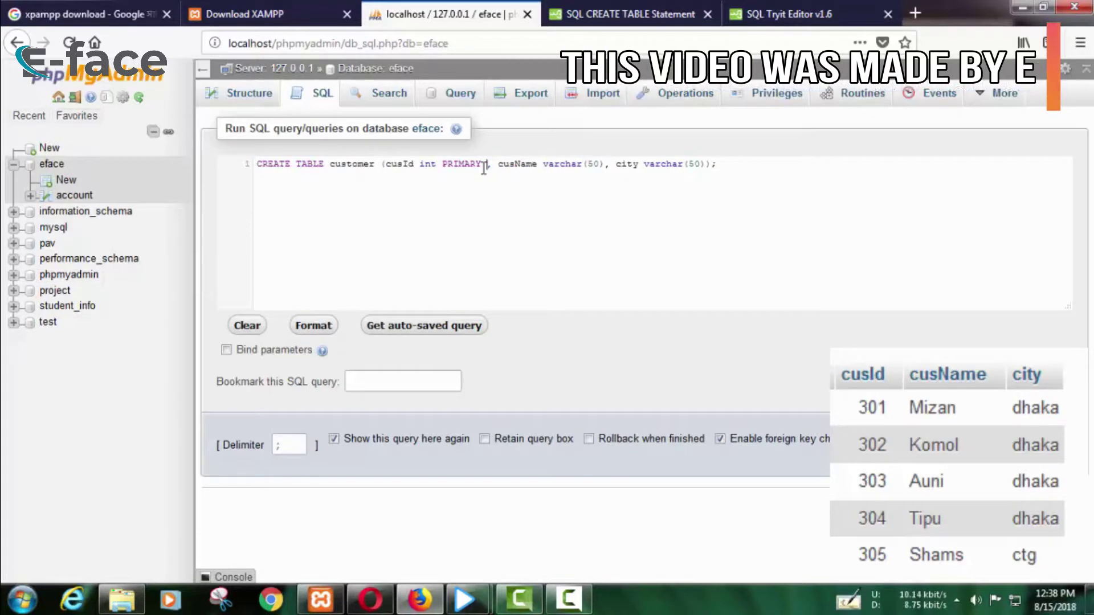
type("k")
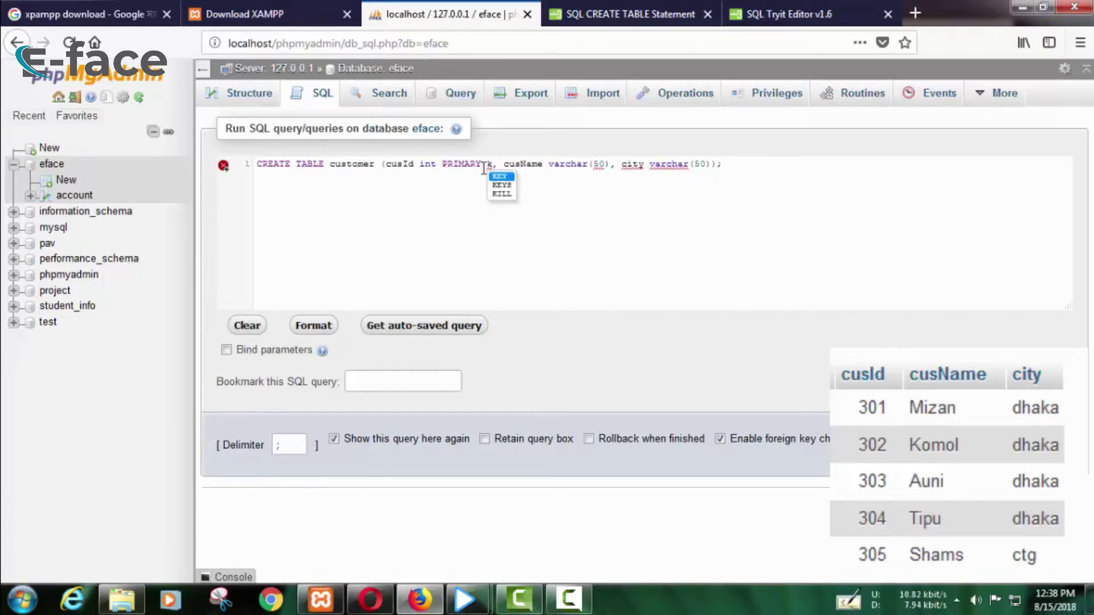
type("ey")
key("Return")
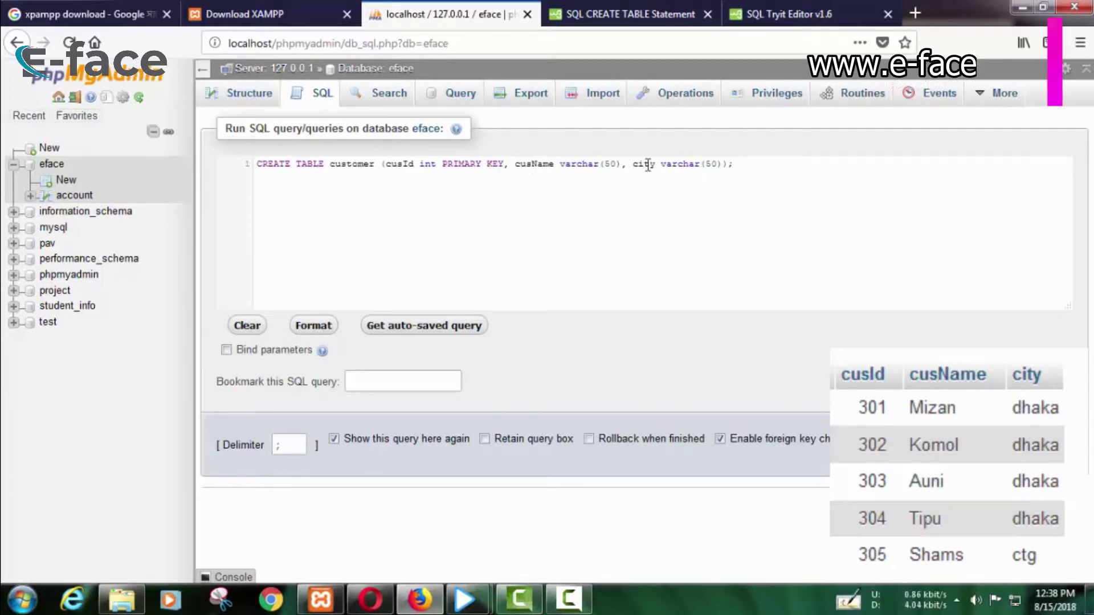
key("ctrl+Return")
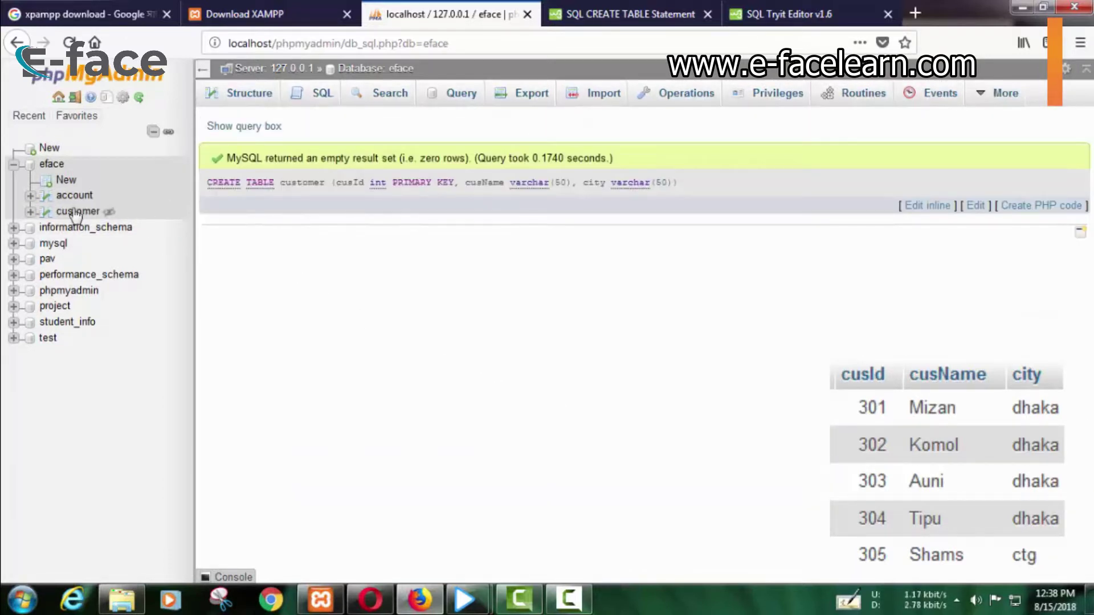
- Open the new customer table in the eface database and review its columns and structure
left_click(53, 165)
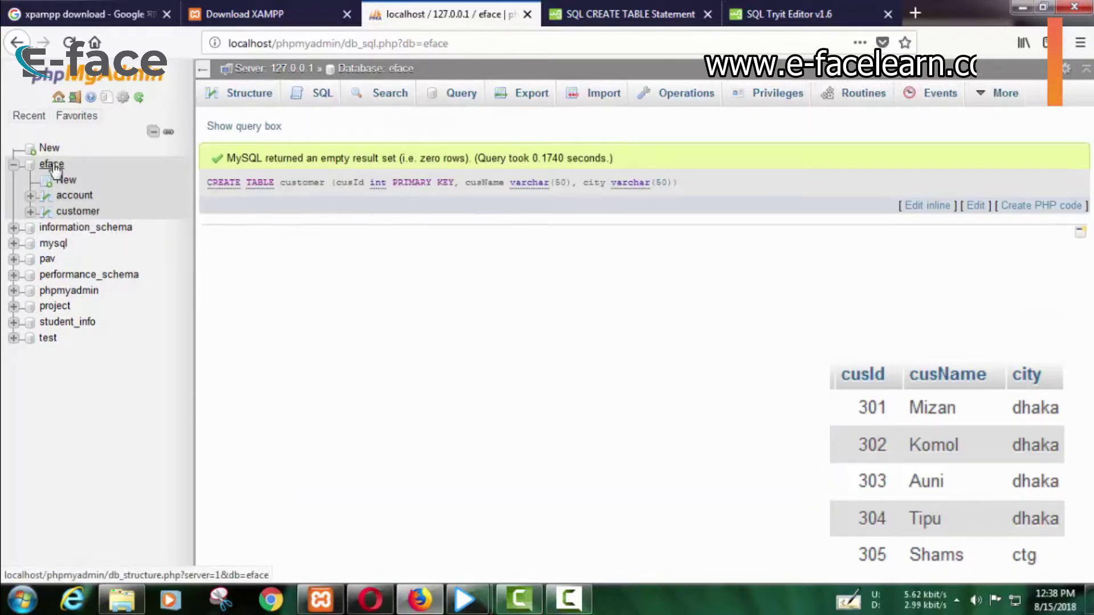
left_click(252, 224)
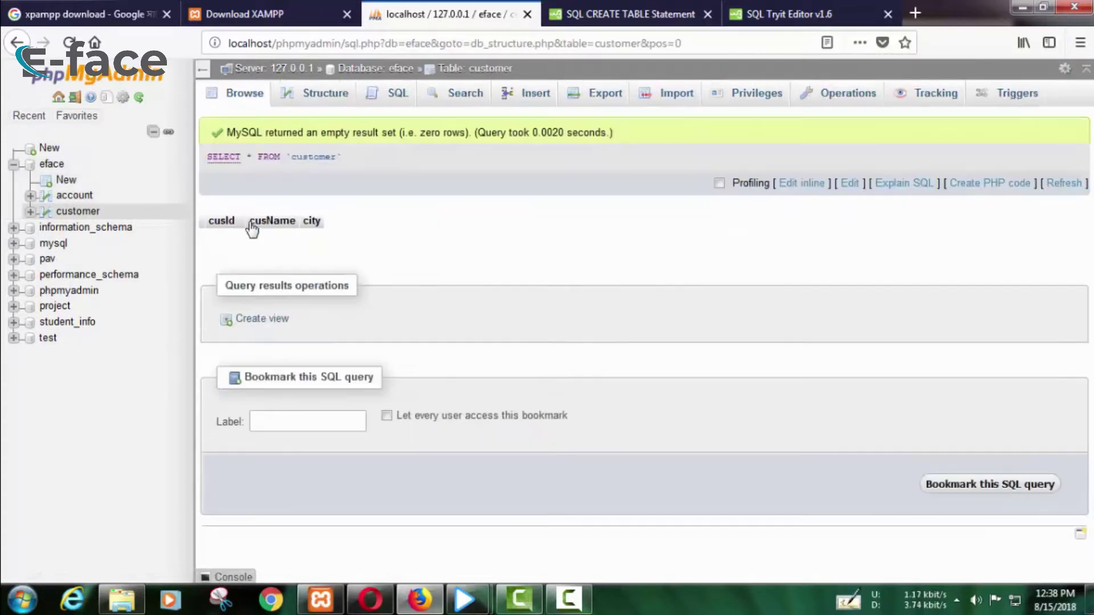
left_click(325, 96)
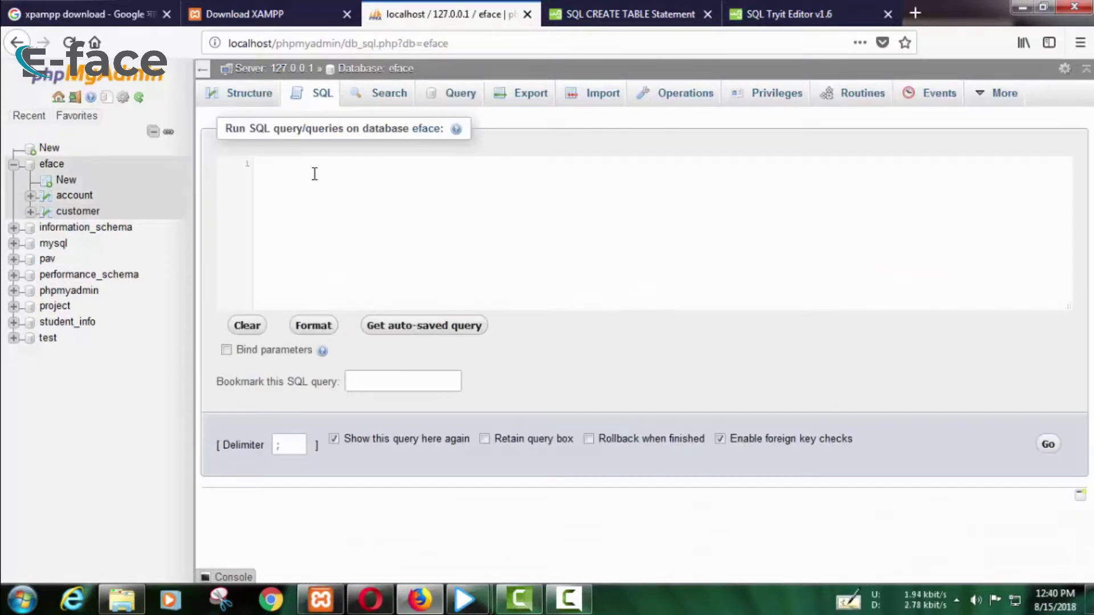
- Begin a SQL statement on the eface database with CREATE for the depositor table
type("cre")
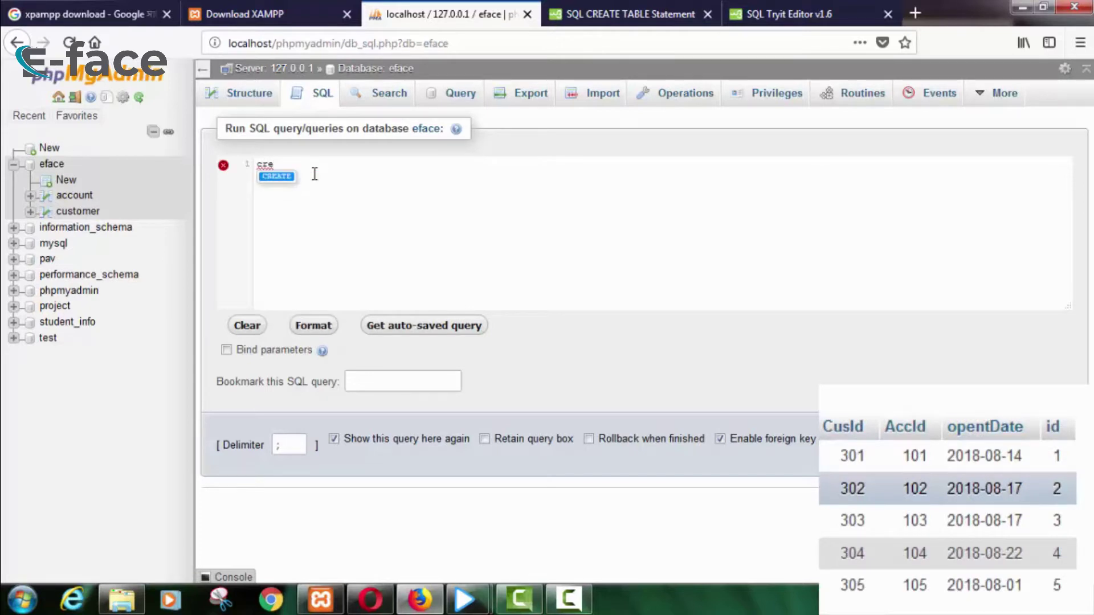
key("Return")
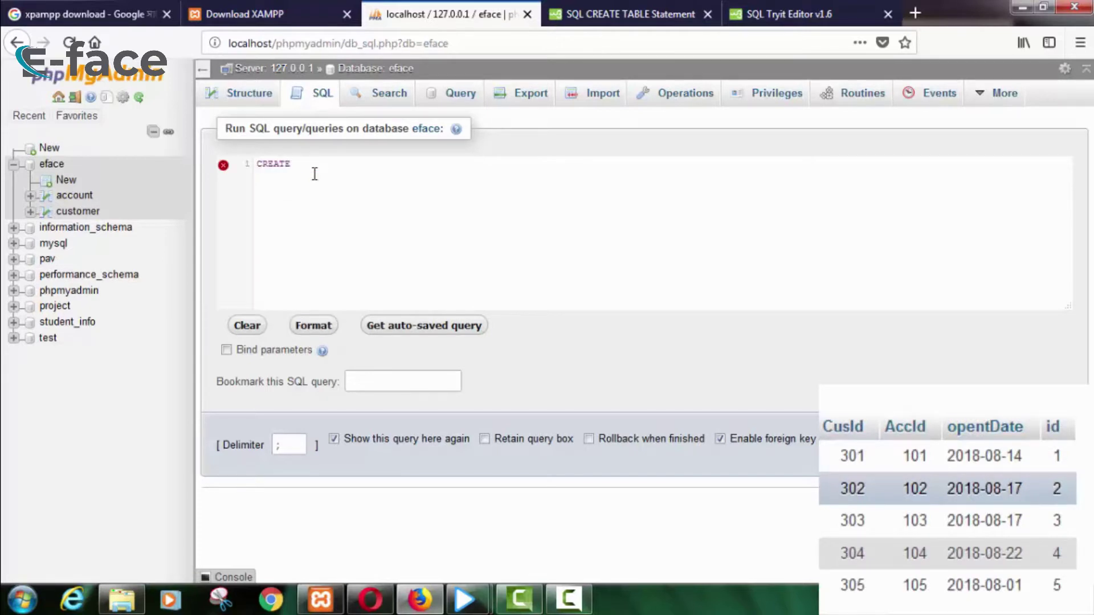
type("deposi")
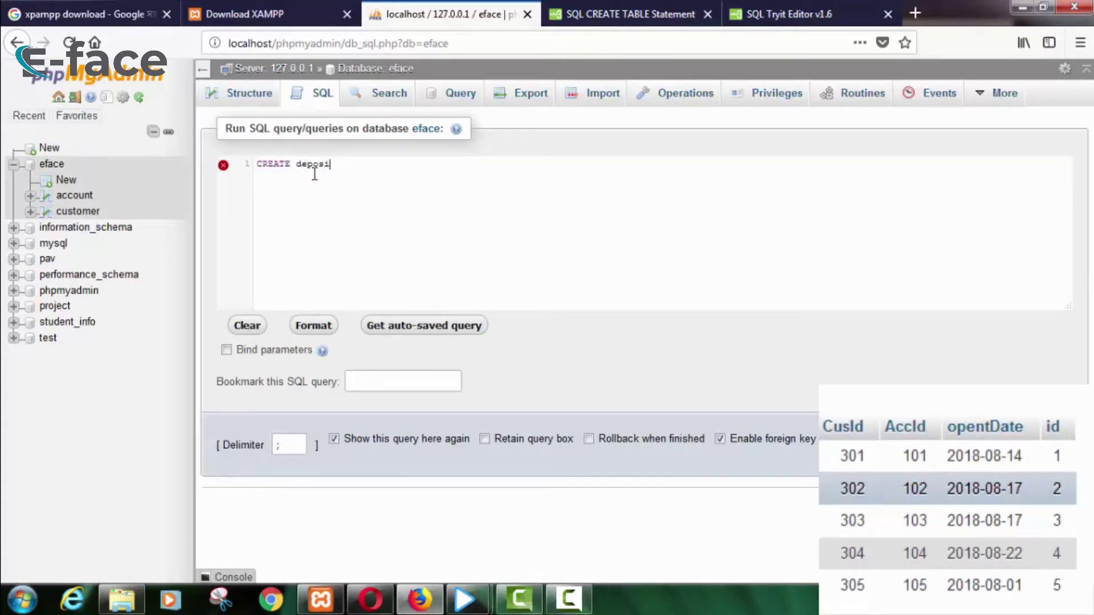